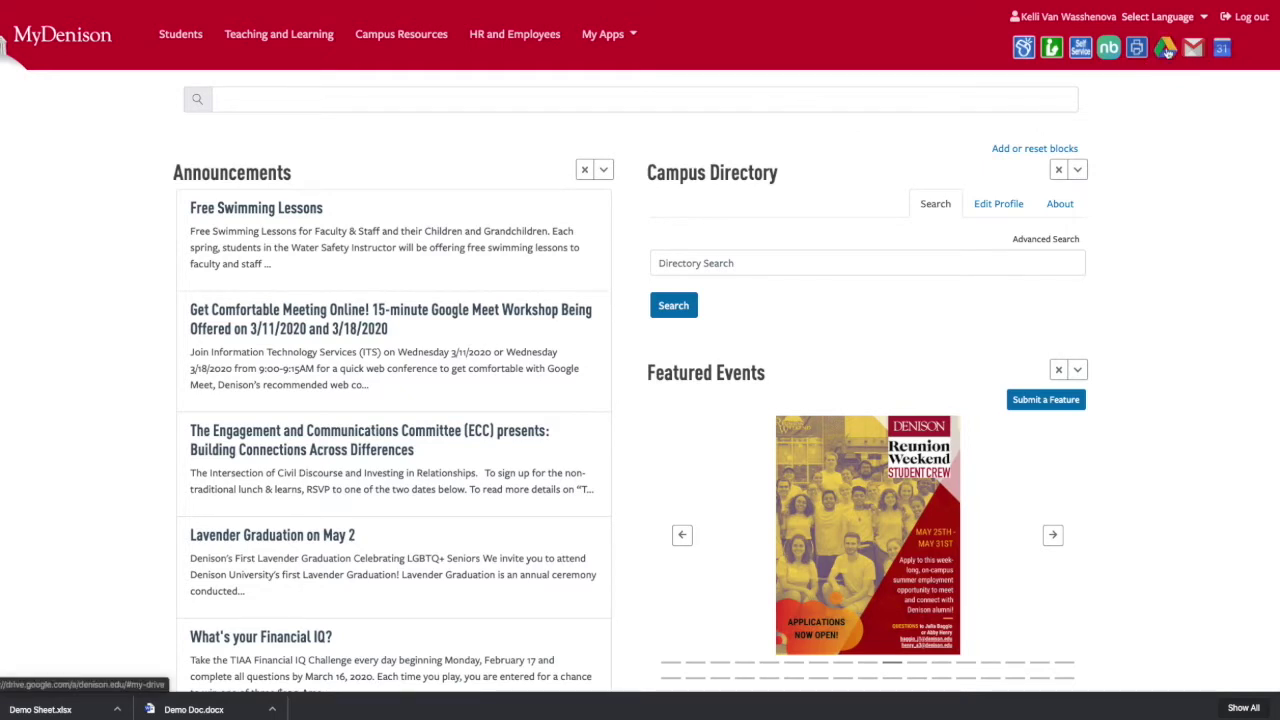
Step: Open Google Drive from the MyDenison portal's app shortcuts
click(1162, 52)
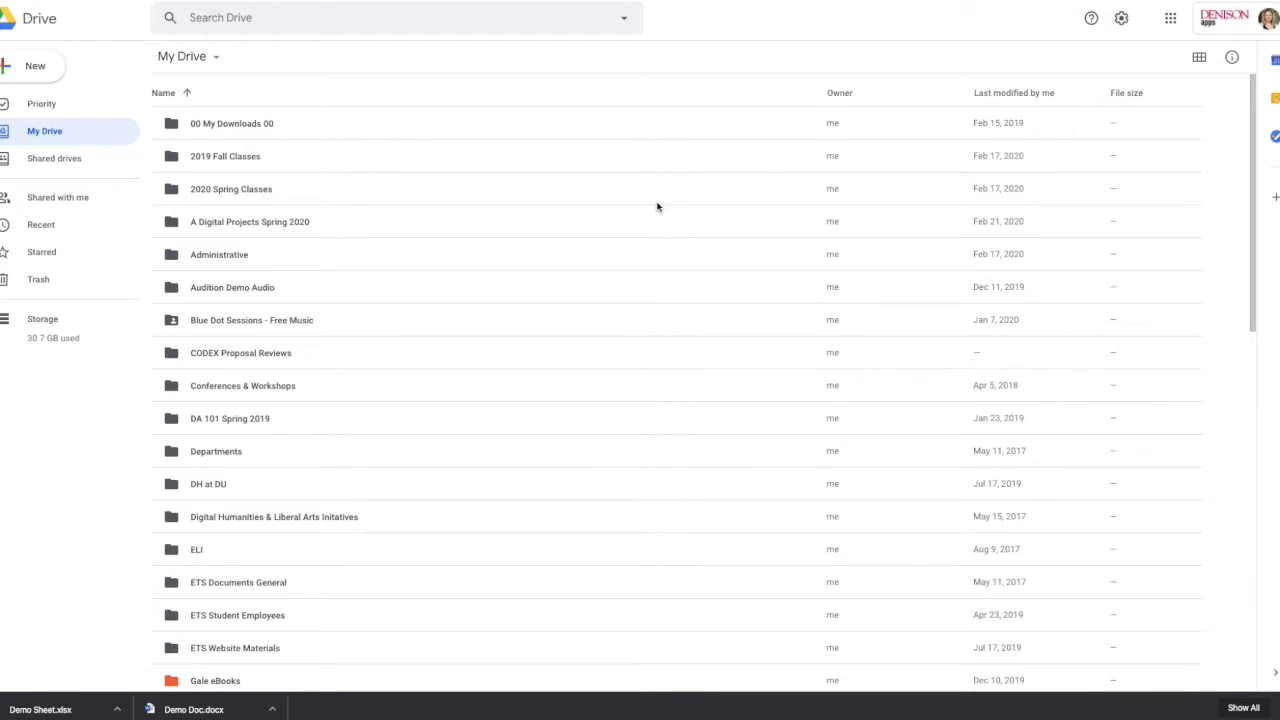
click(1198, 58)
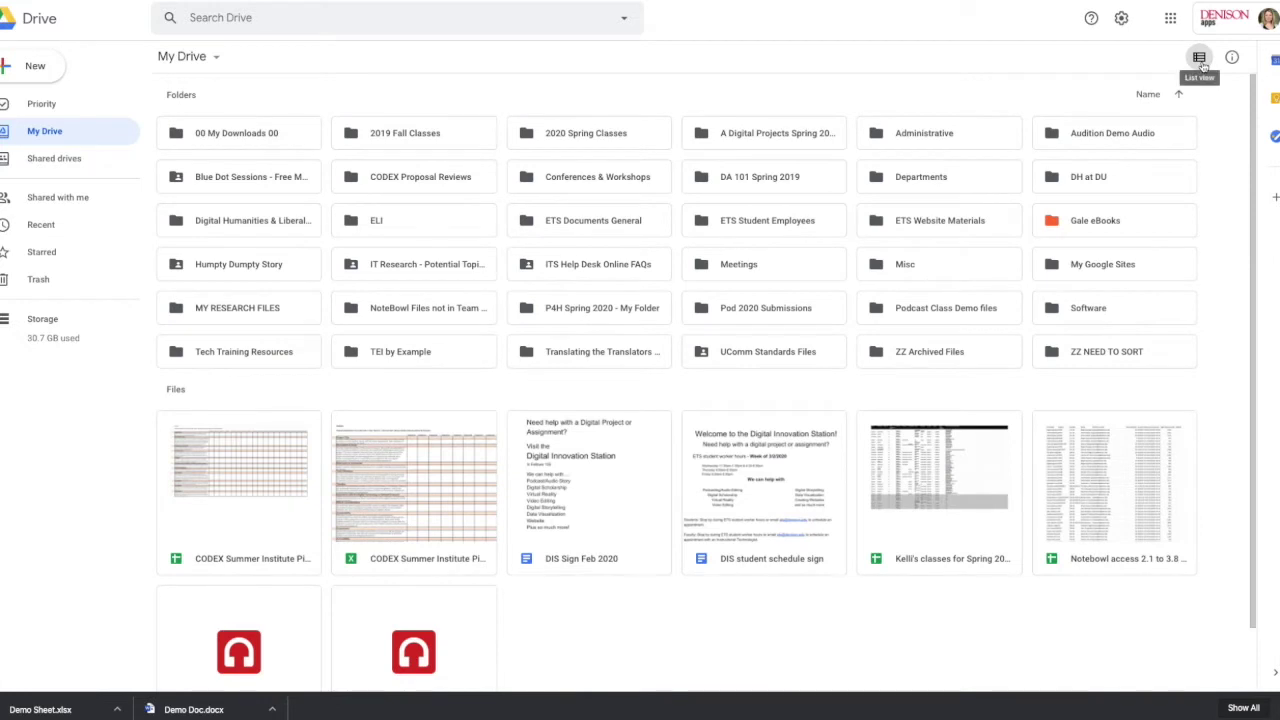
click(1199, 58)
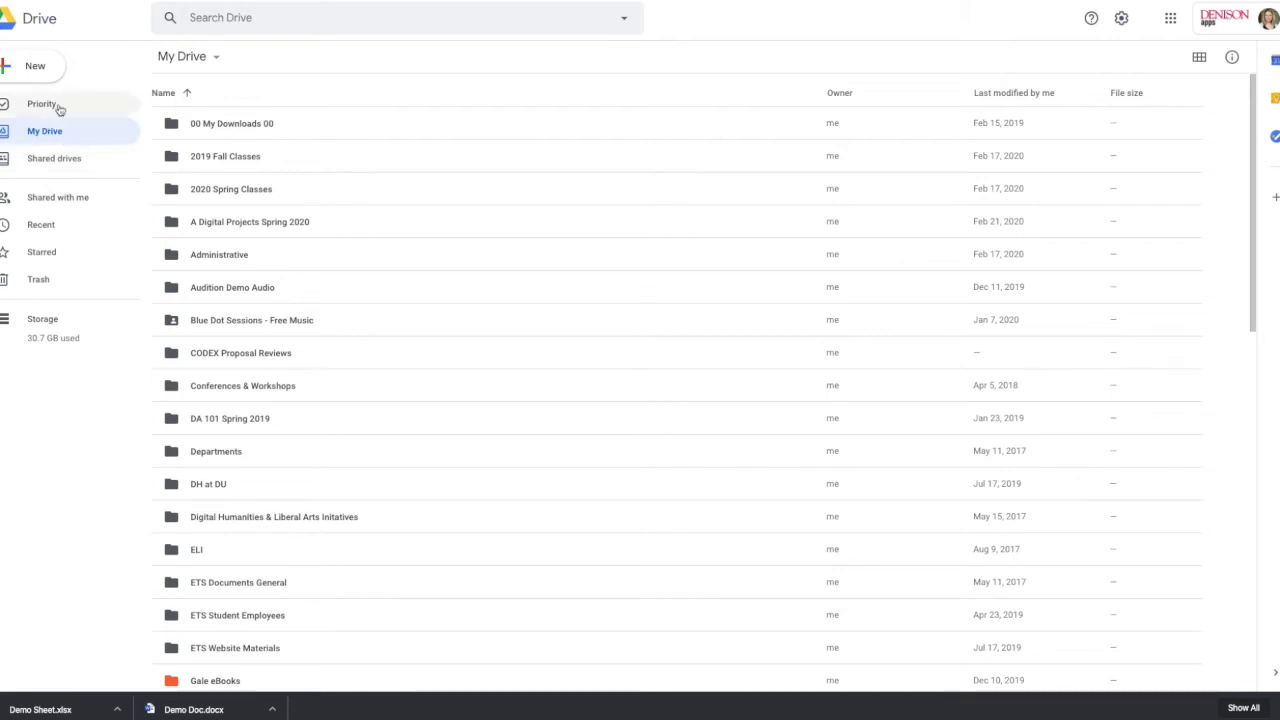
Step: Create a new folder named 'W101-02 Writing Course' in My Drive
click(29, 72)
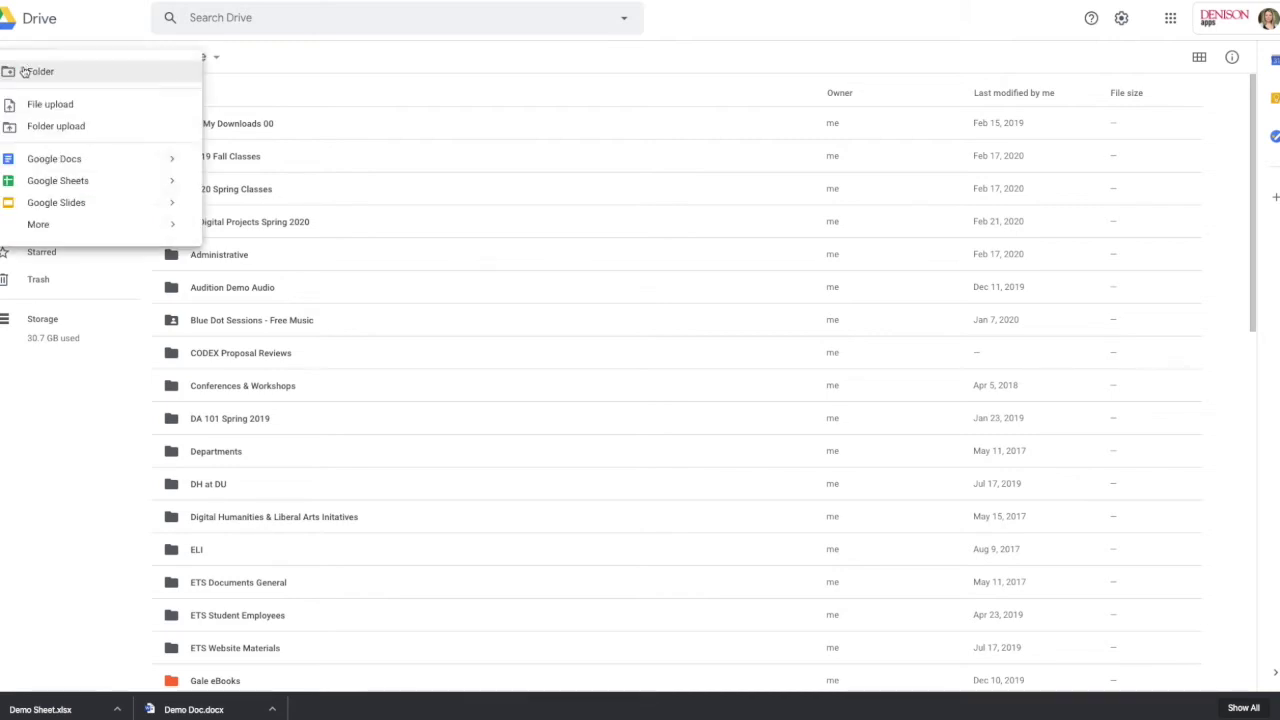
click(90, 71)
text(W)
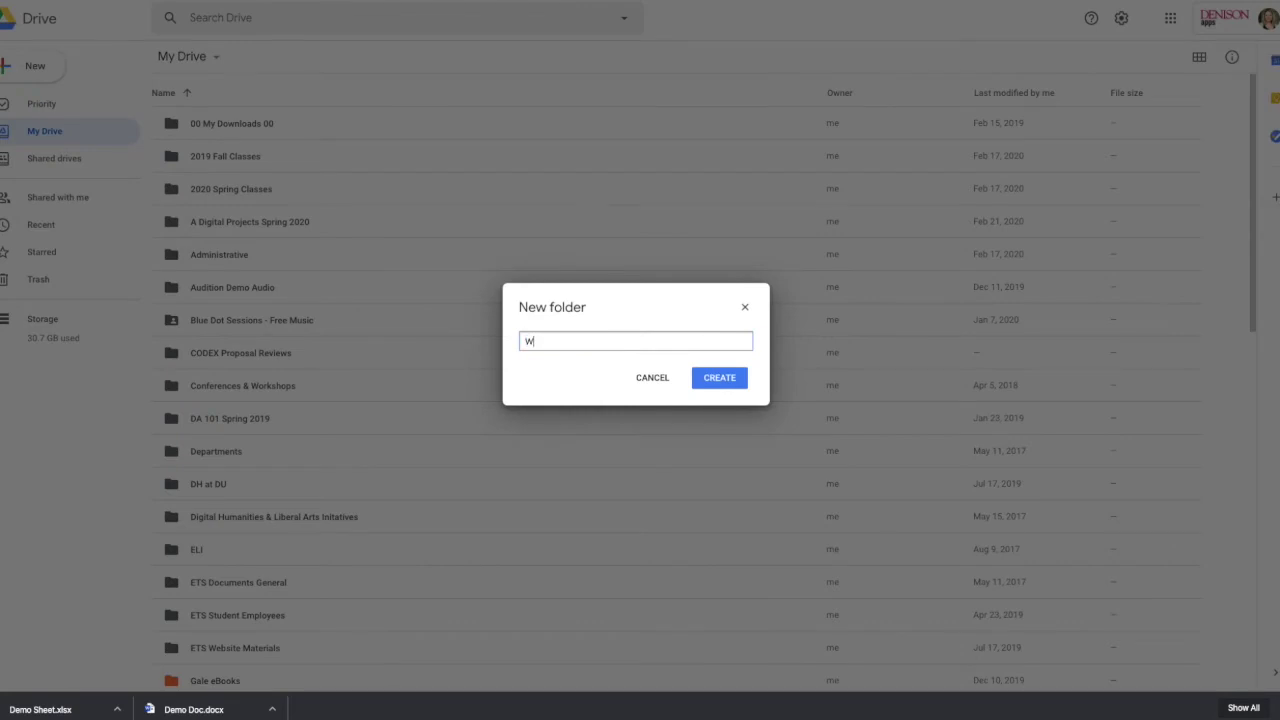
text(101-02 Writing Course)
click(722, 384)
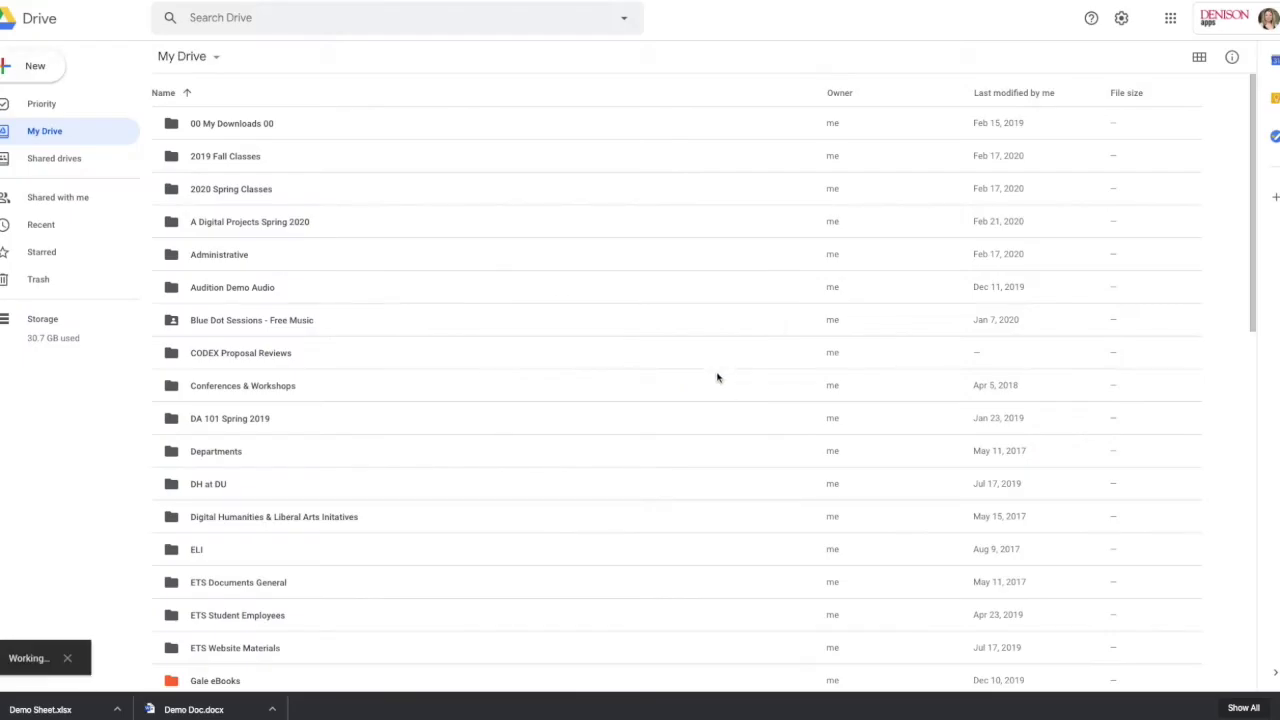
Step: Find the W101-02 Writing Course folder in the My Drive list and open it
scroll(448, 232, up, 7)
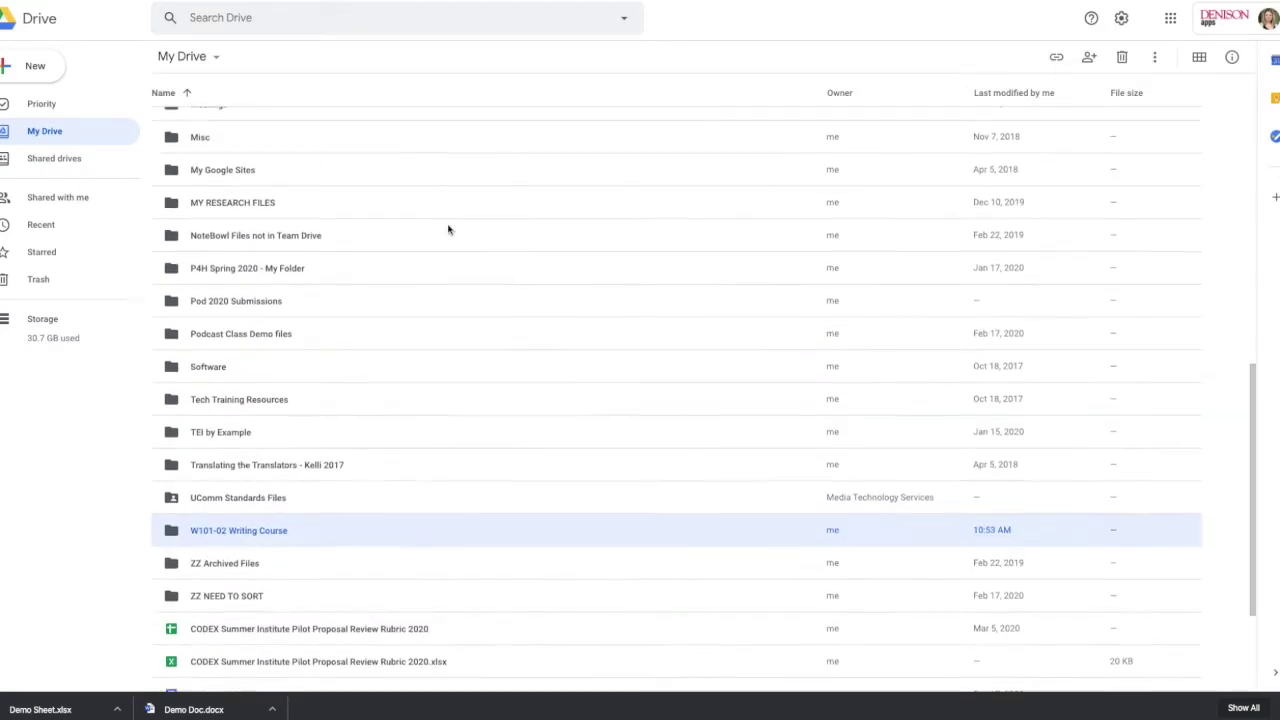
scroll(448, 232, up, 3)
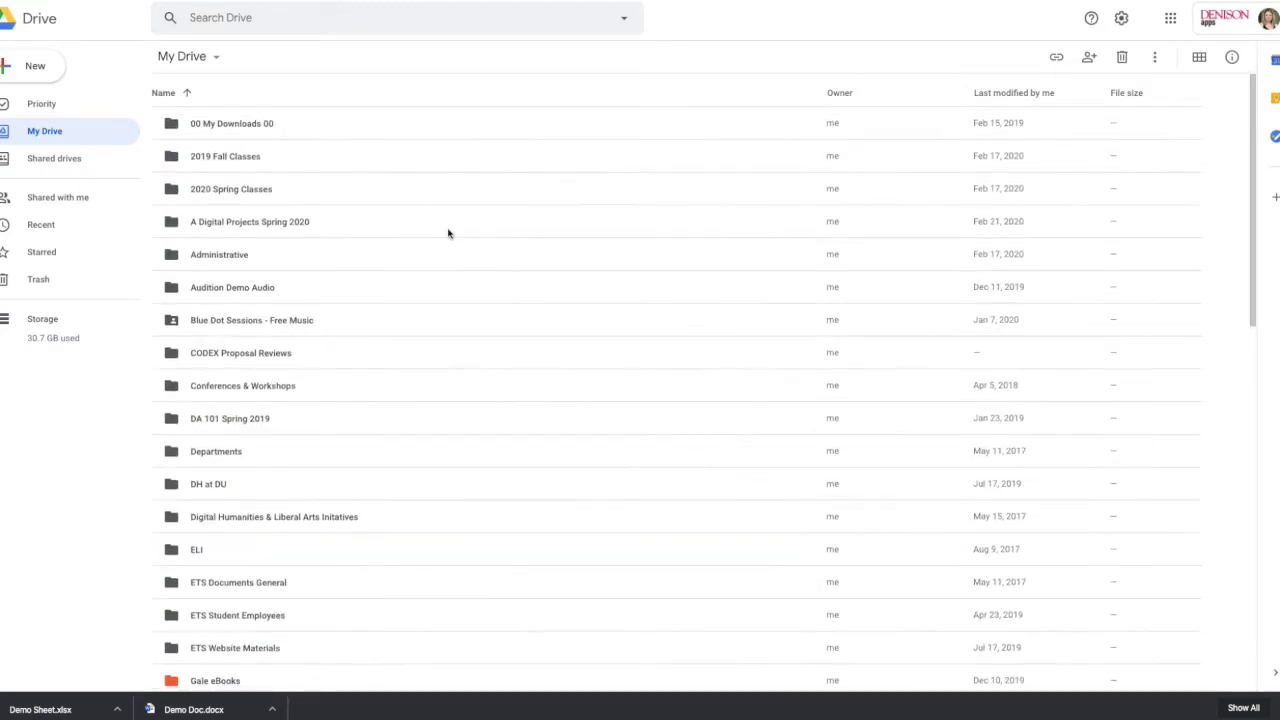
click(384, 189)
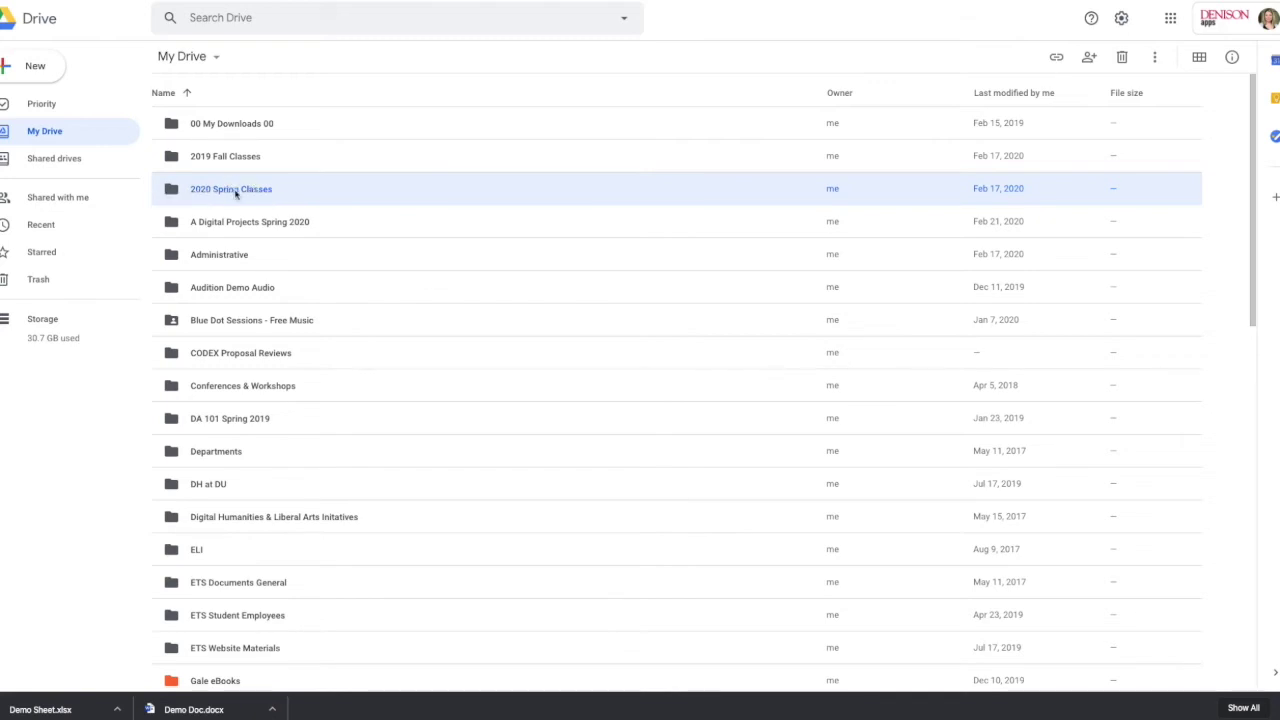
scroll(348, 207, down, 7)
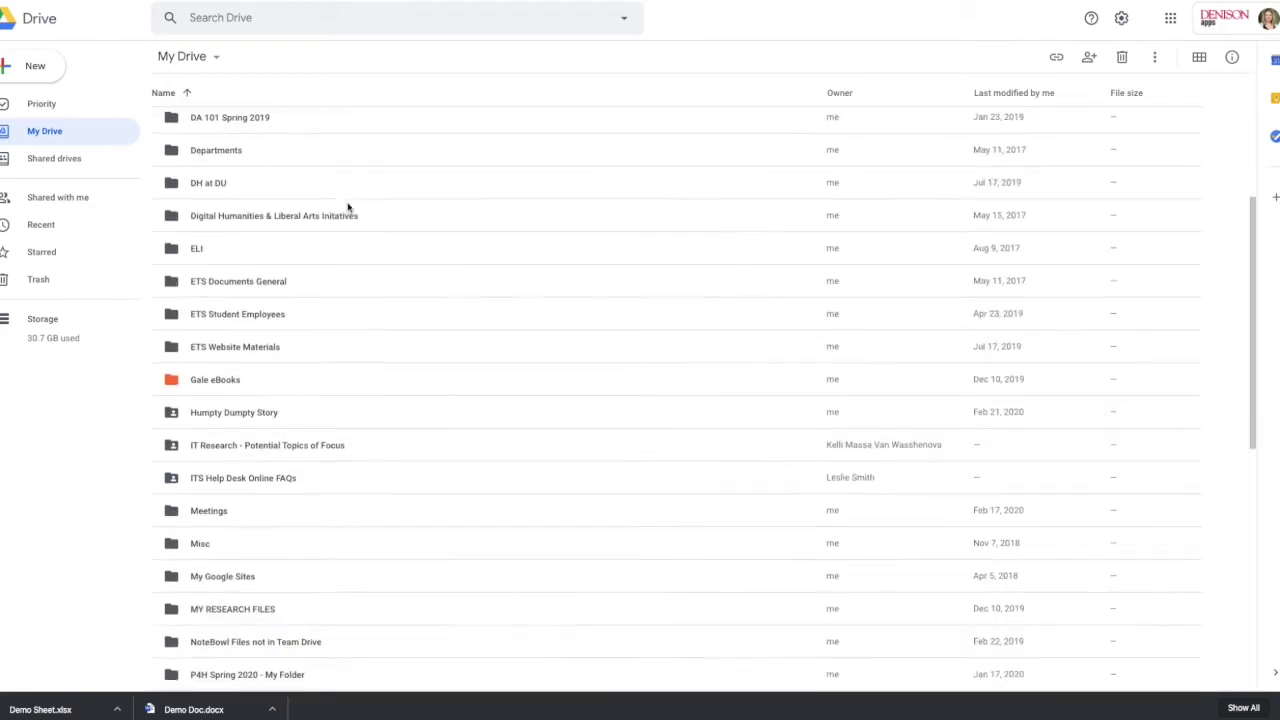
scroll(348, 207, down, 1)
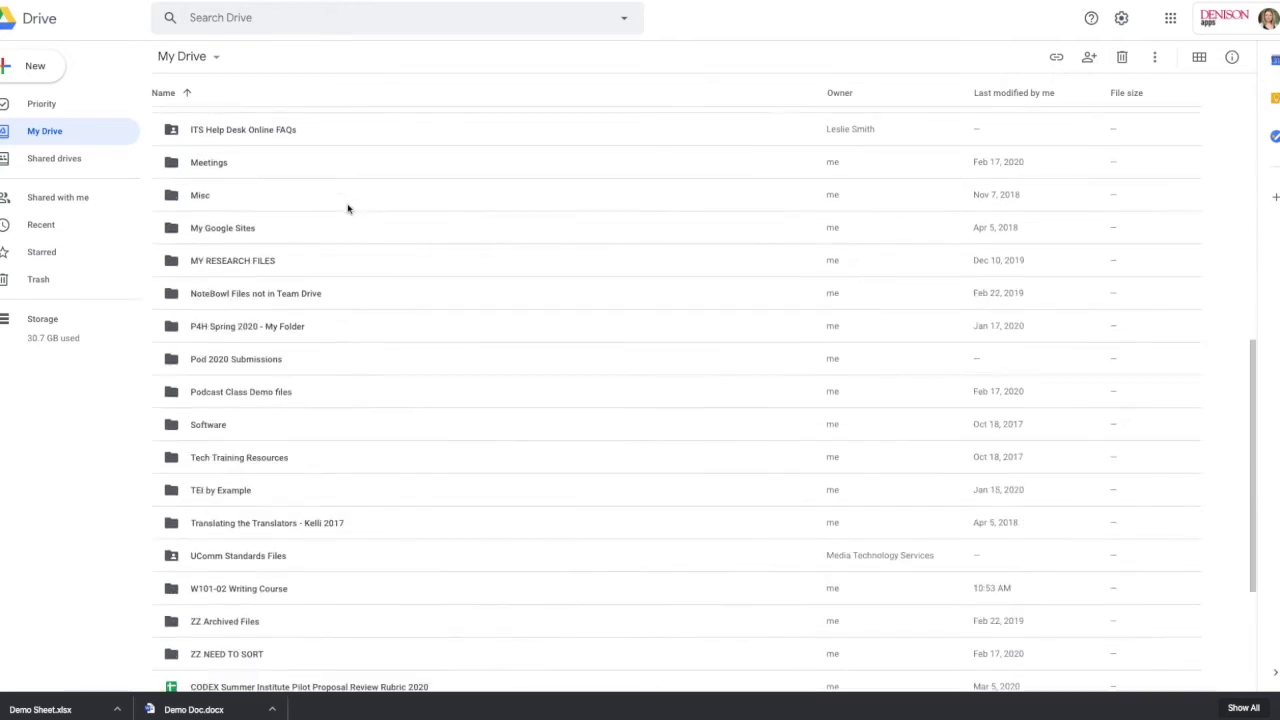
click(330, 592)
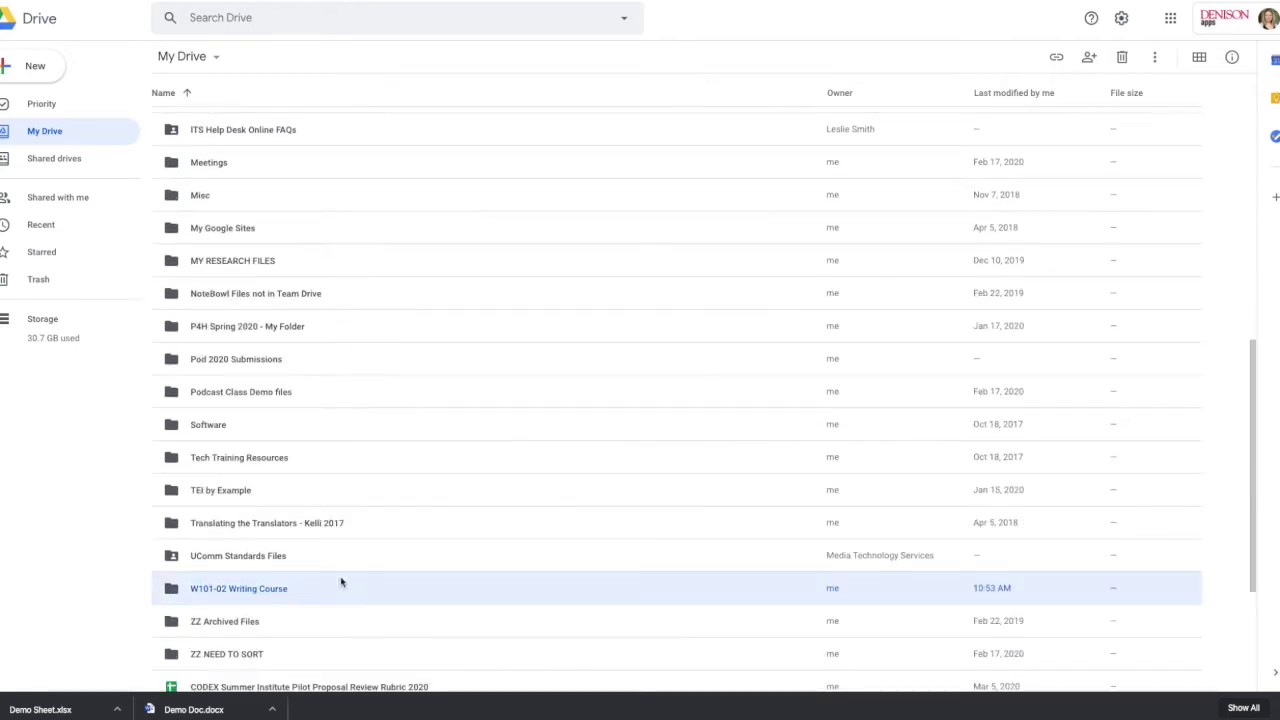
double_click(326, 596)
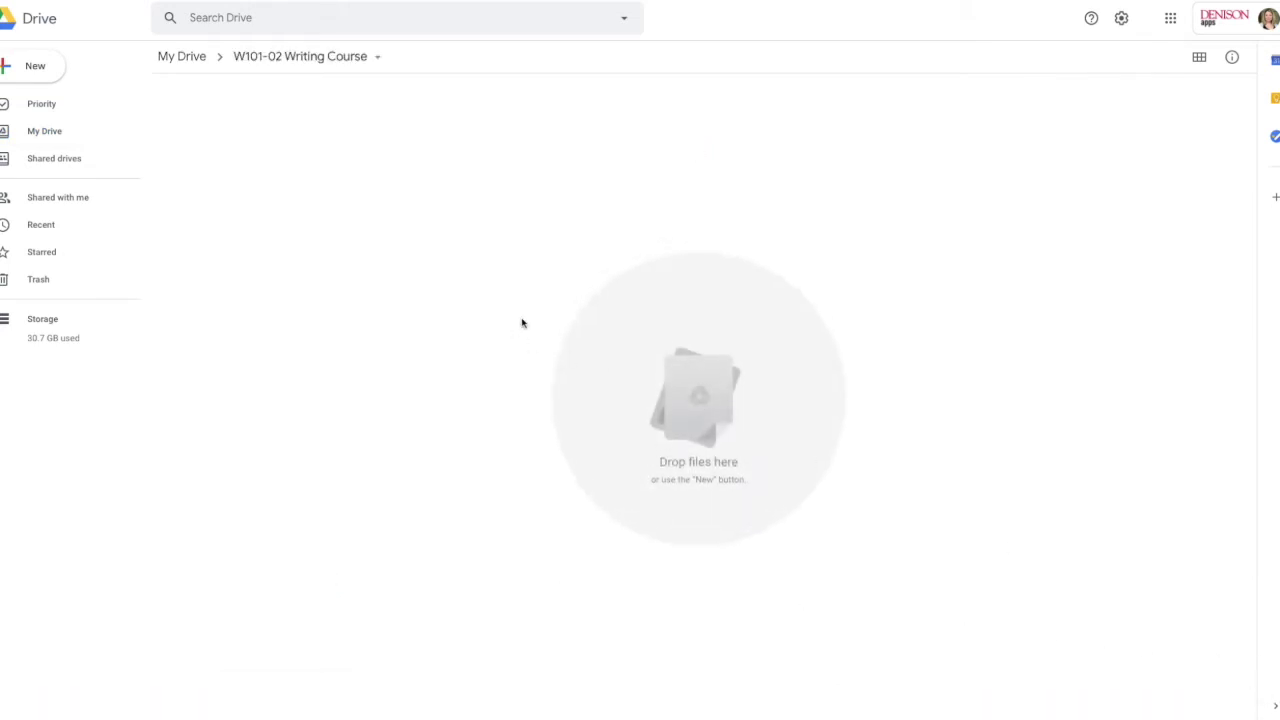
Step: Look over the New menu in the empty course folder, cancelling an accidental new-folder dialog
click(16, 64)
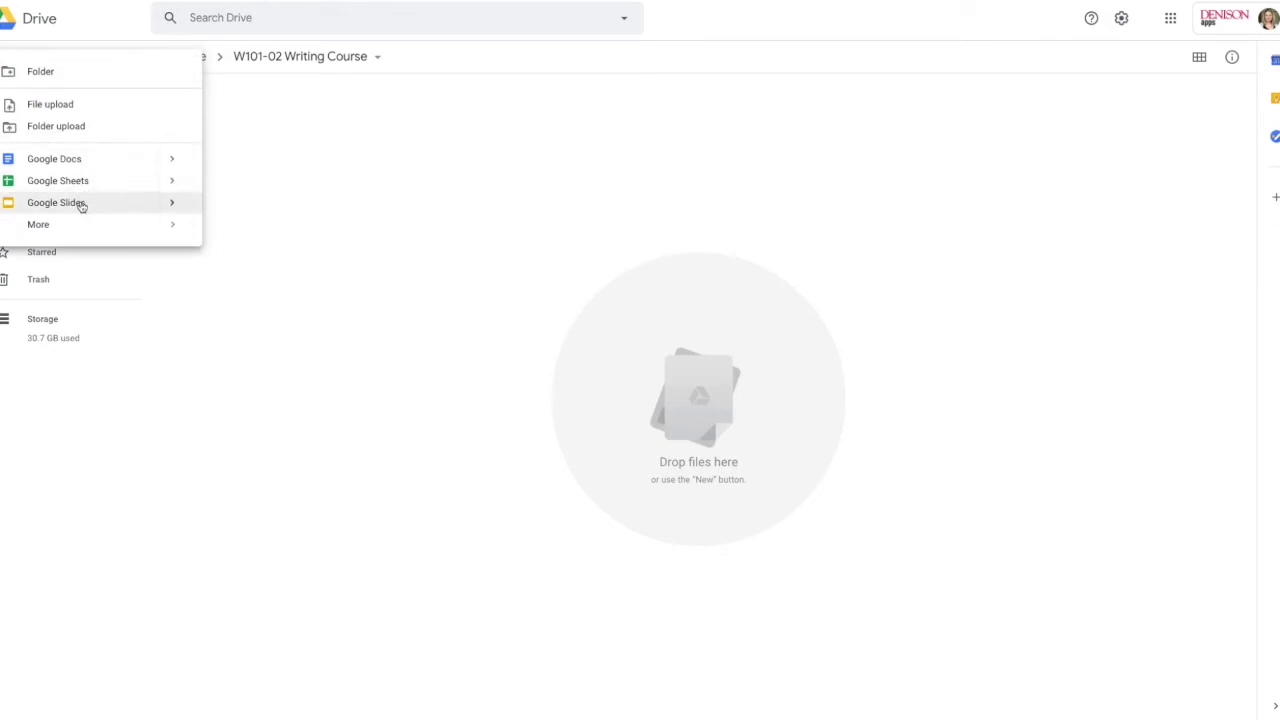
mouse_move(88, 229)
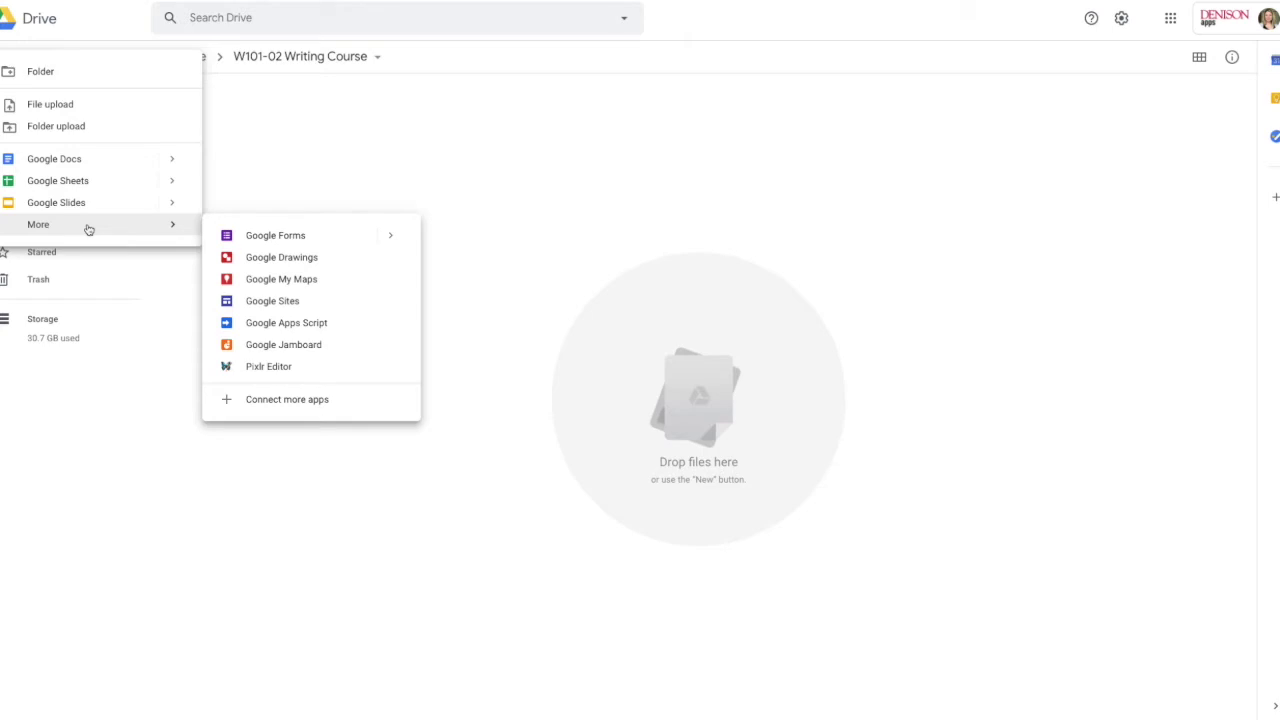
click(390, 122)
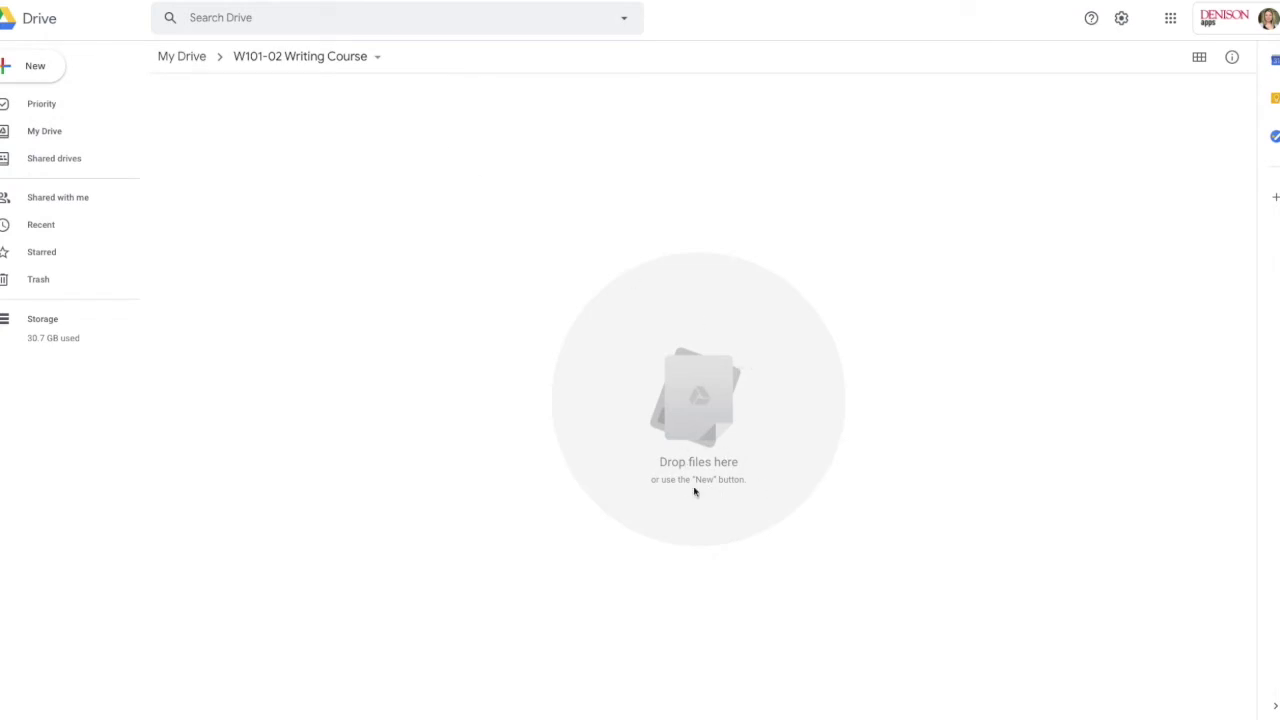
click(760, 483)
key(shift+f)
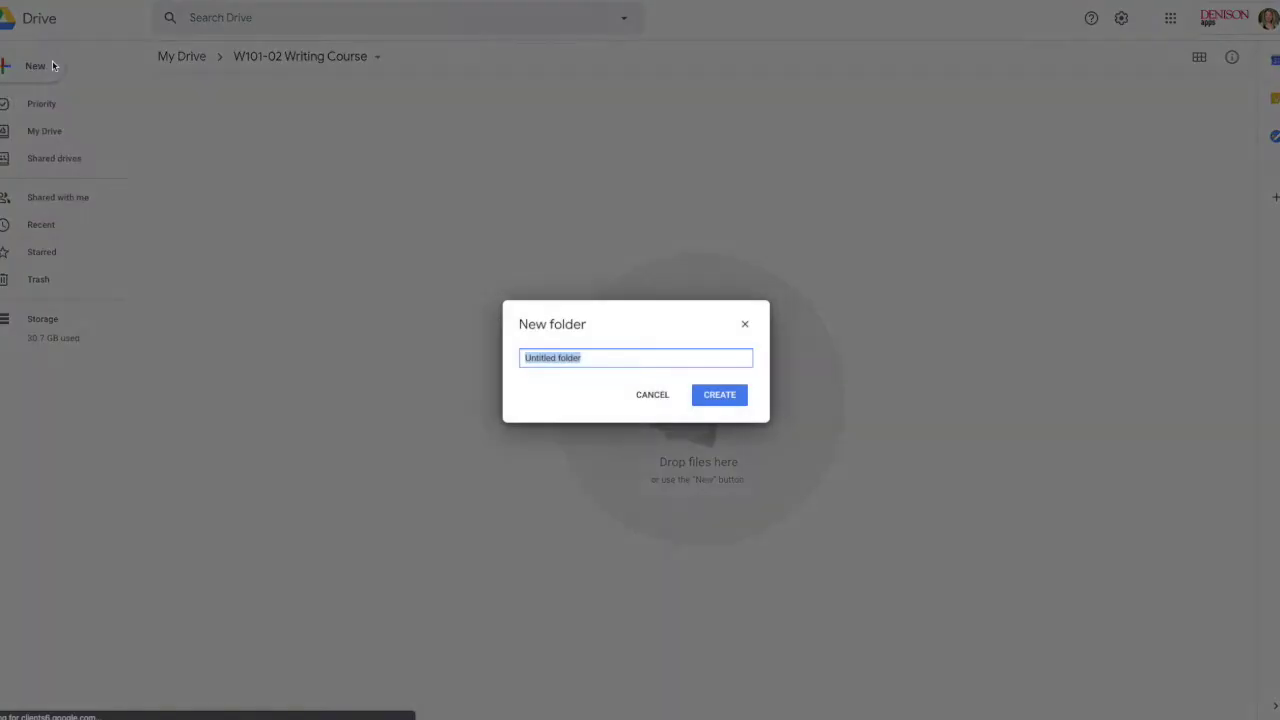
click(655, 394)
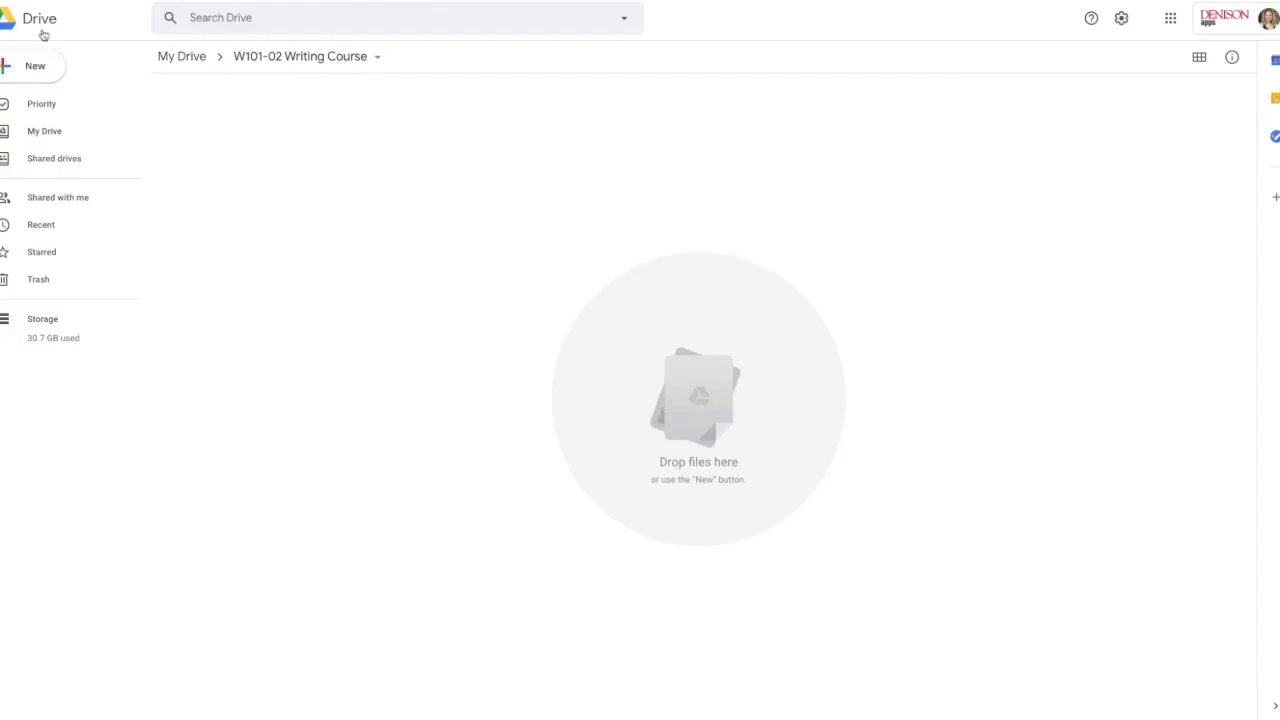
click(25, 65)
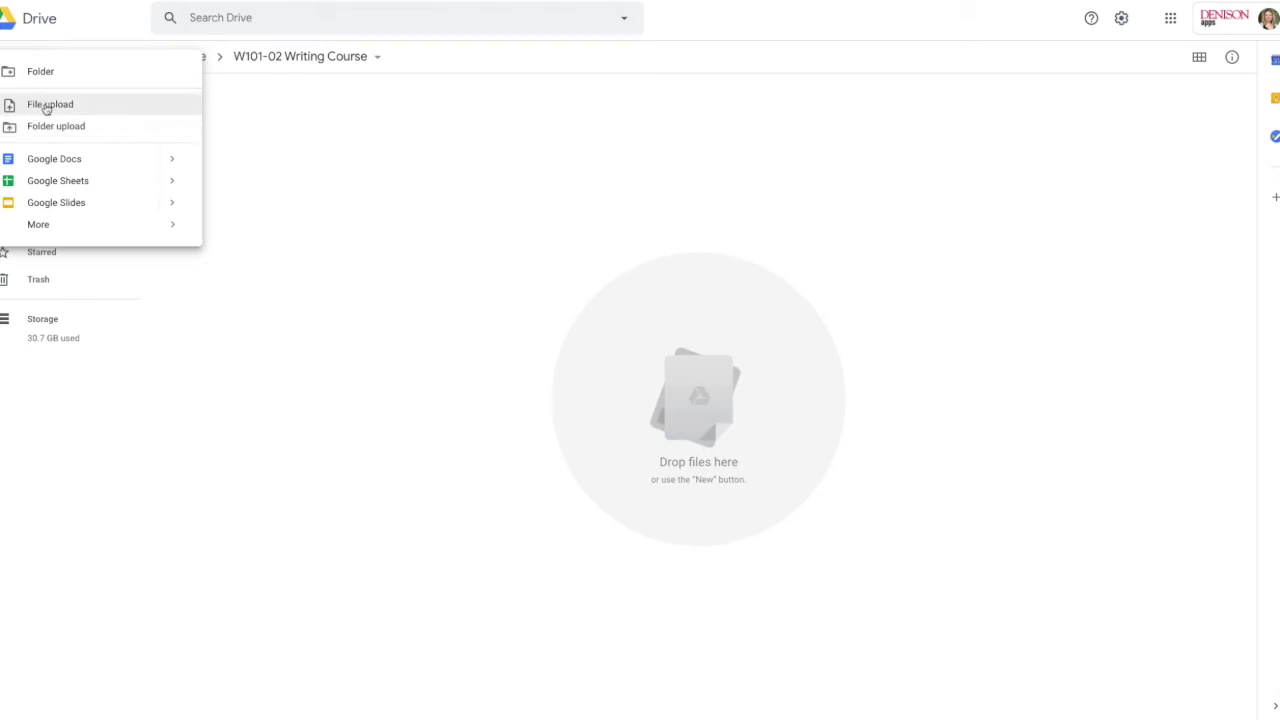
Step: Upload Demo Doc.docx and Demo Sheet.xlsx from Desktop/DEMO into the course folder
click(46, 106)
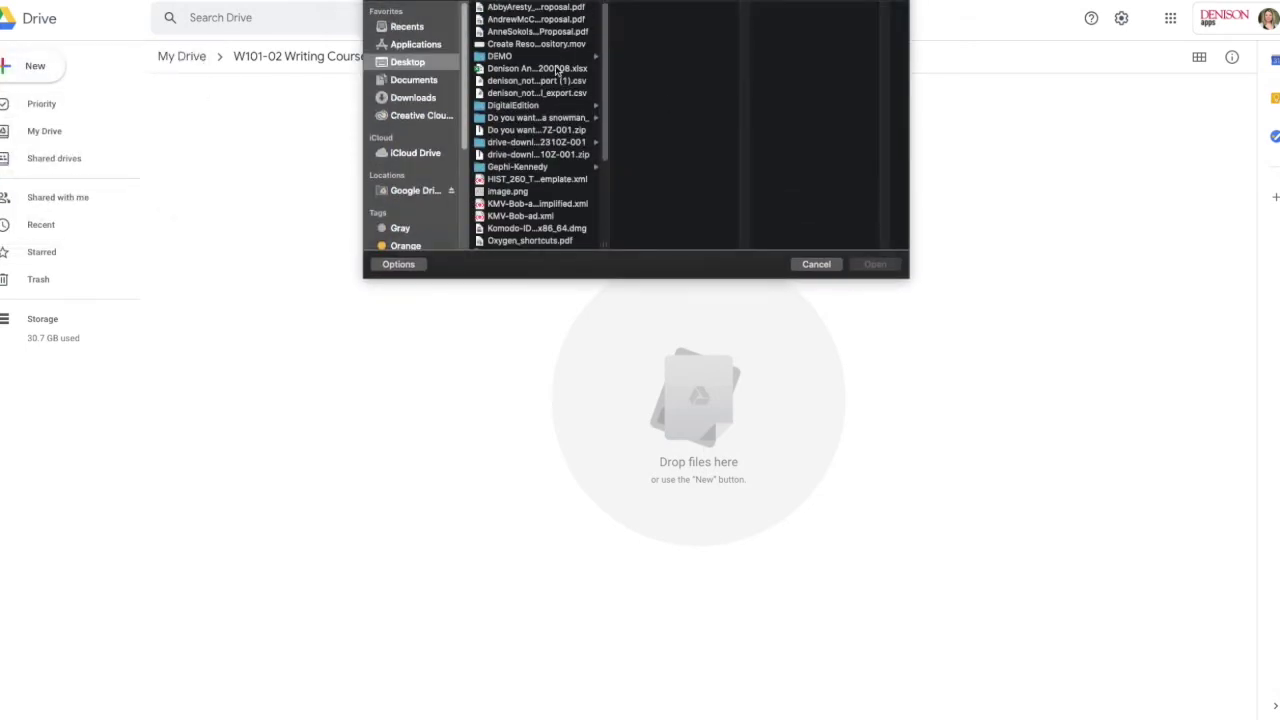
click(556, 57)
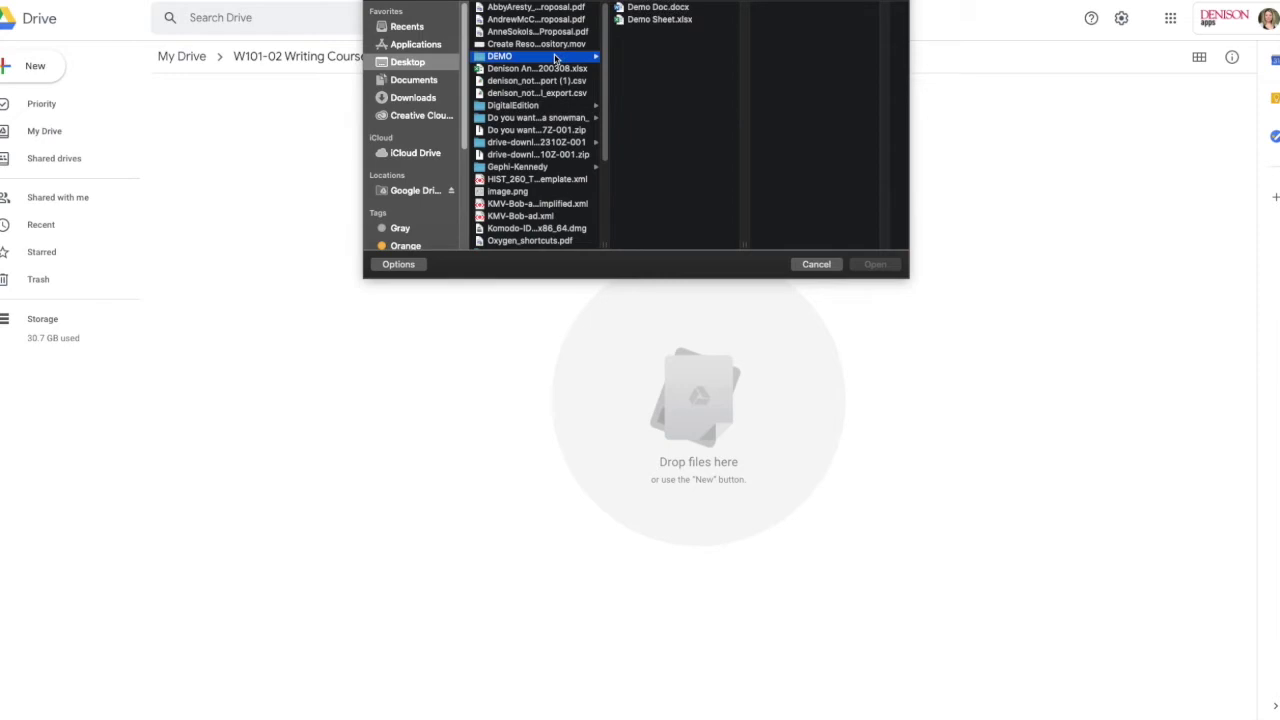
click(644, 9)
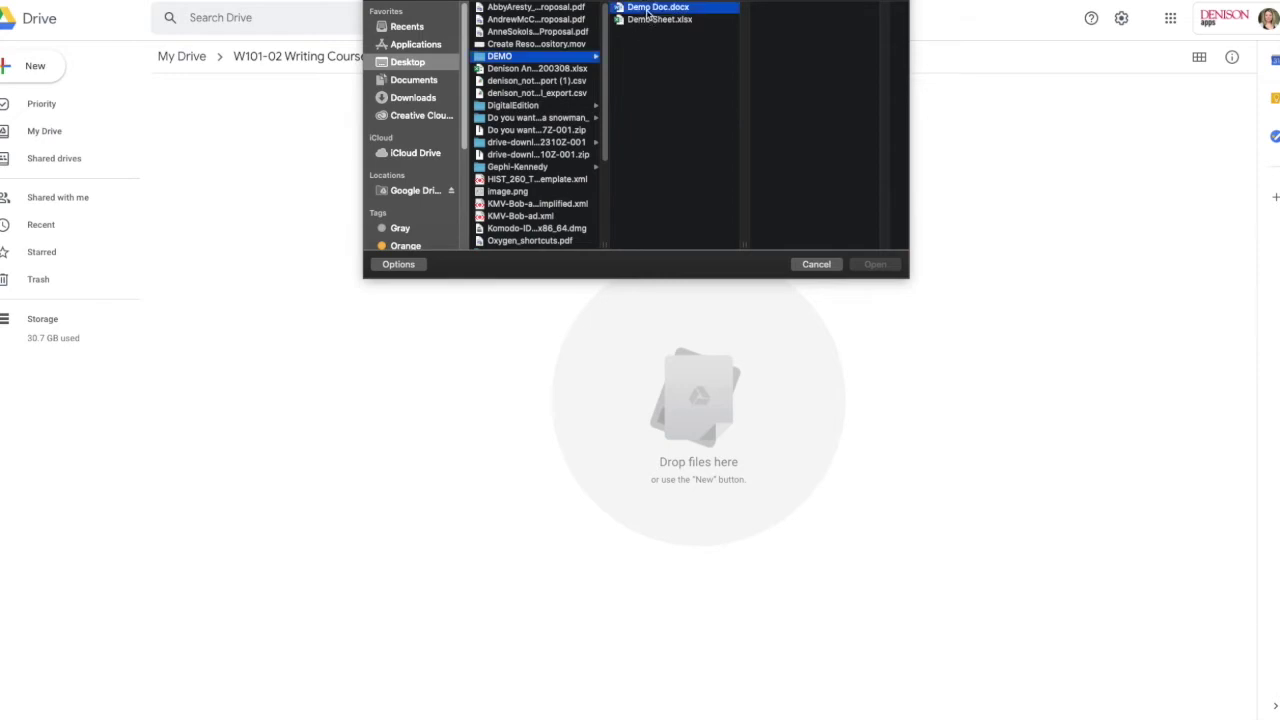
drag(641, 45, 628, 15)
click(877, 265)
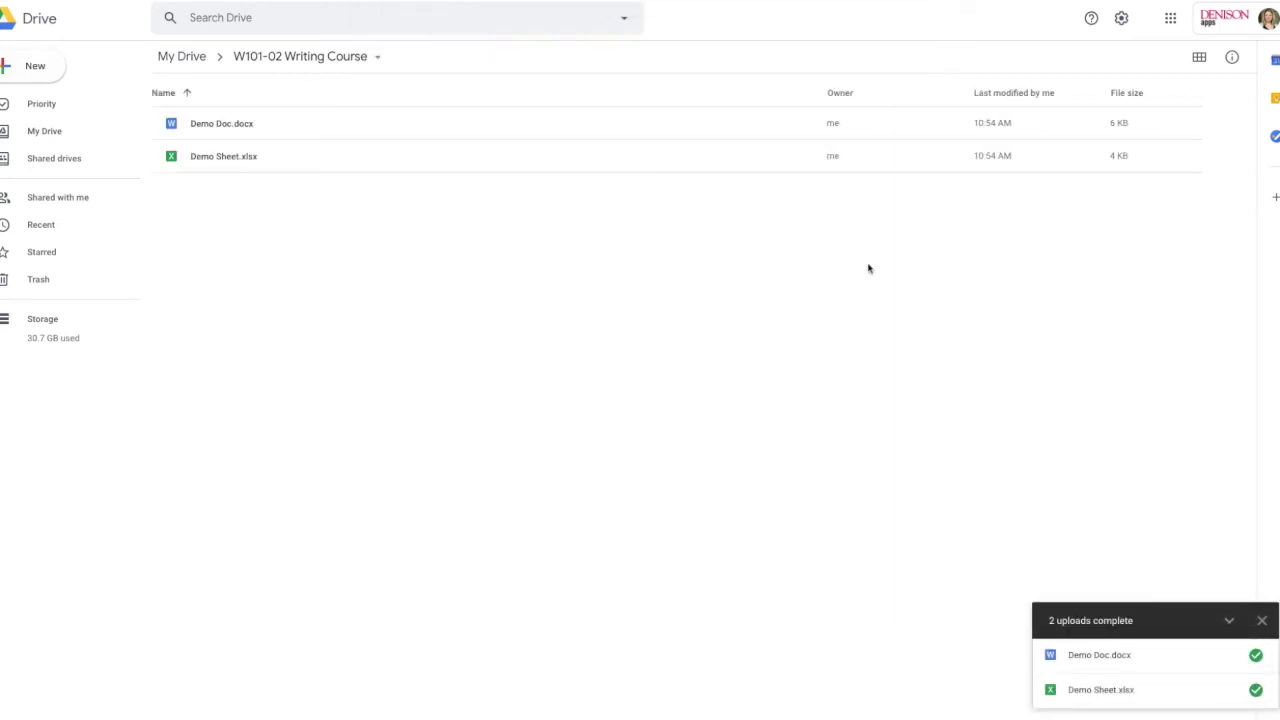
Step: Preview the uploaded files, then close the preview and select Demo Doc.docx
click(318, 119)
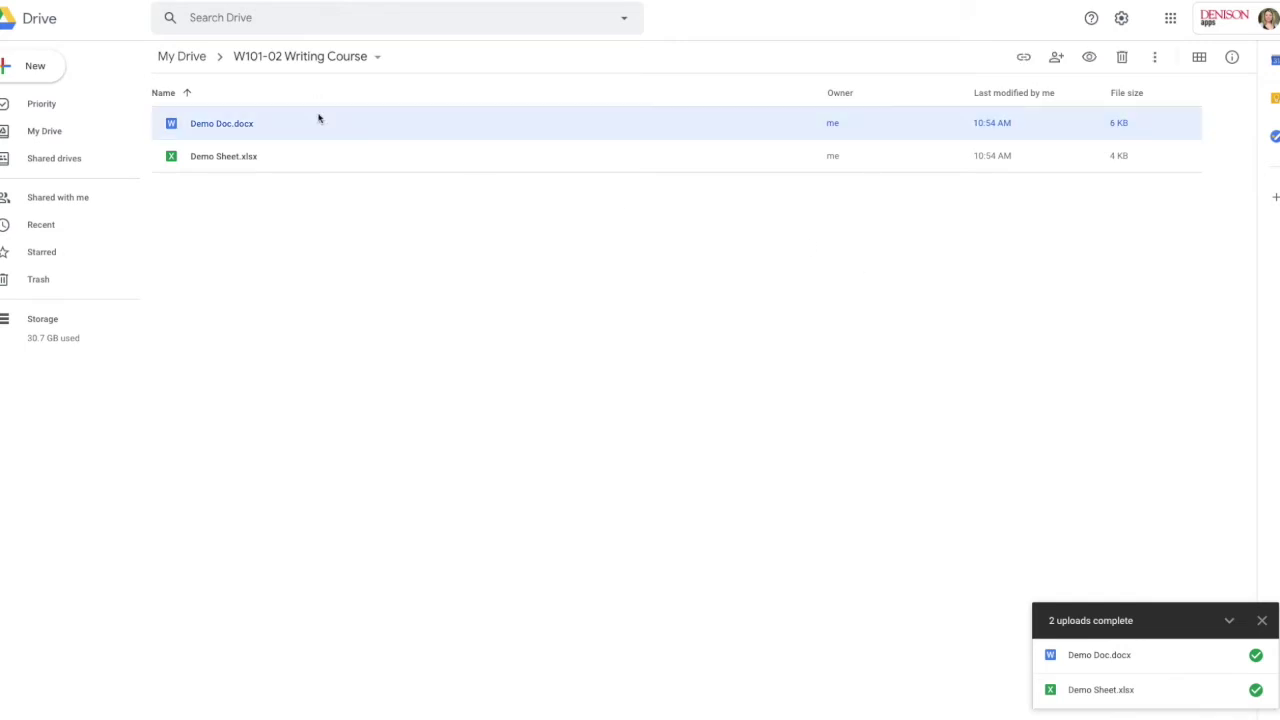
click(266, 170)
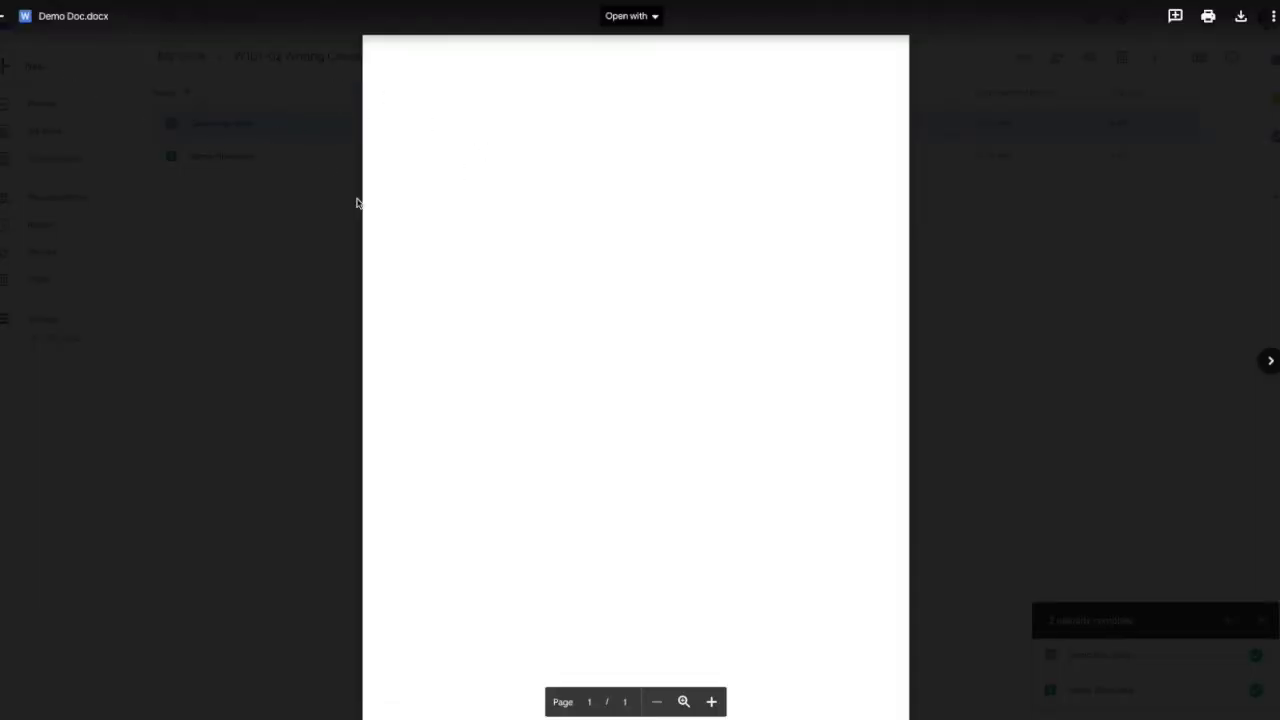
scroll(440, 175, down, 1)
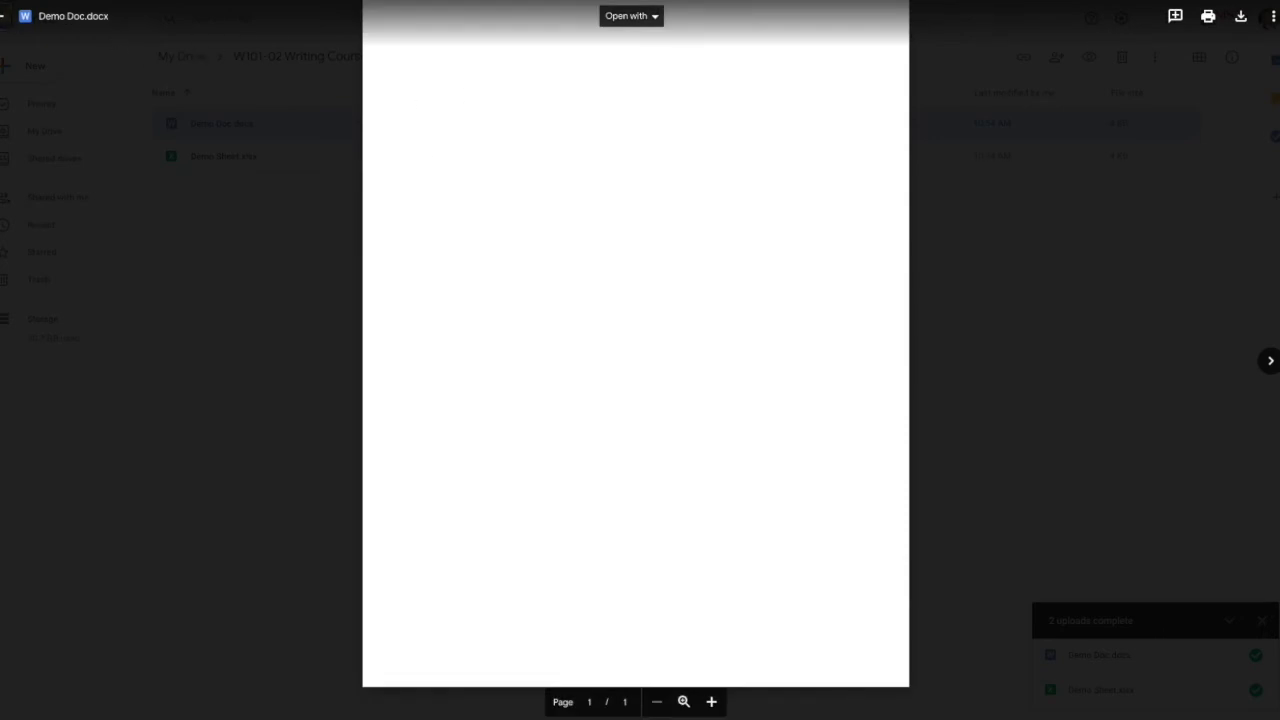
click(5, 16)
click(362, 180)
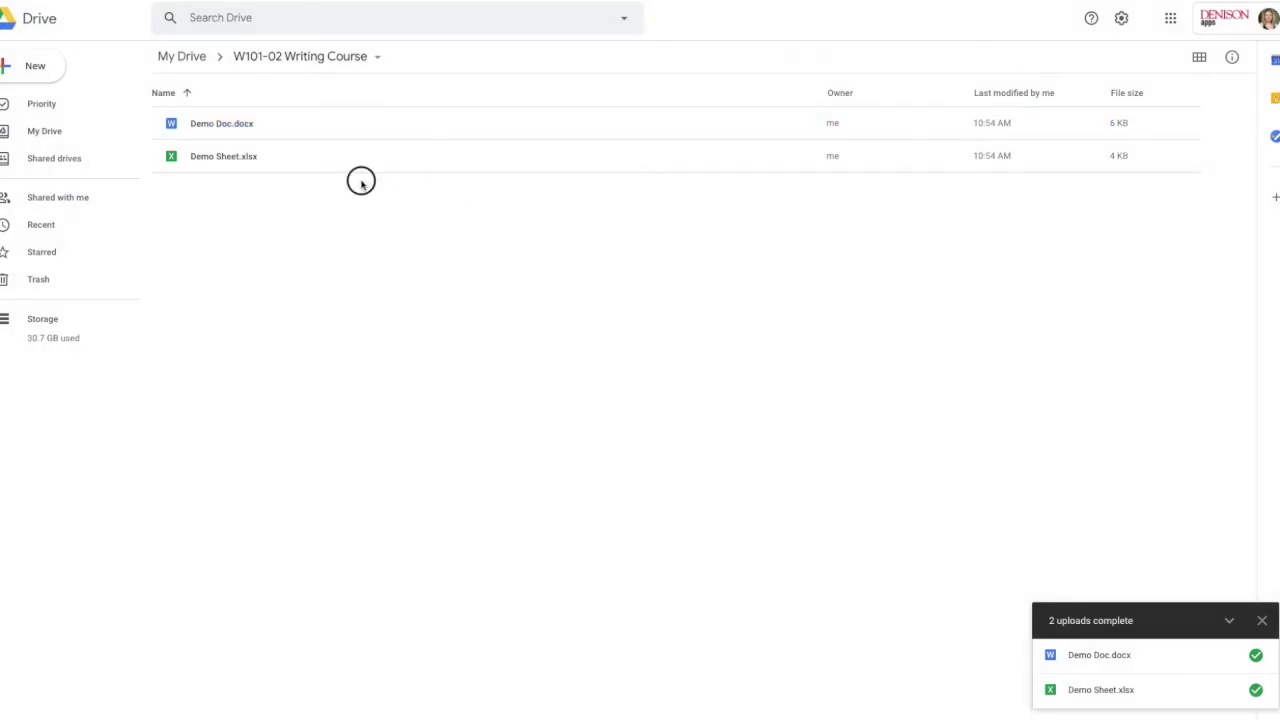
click(340, 118)
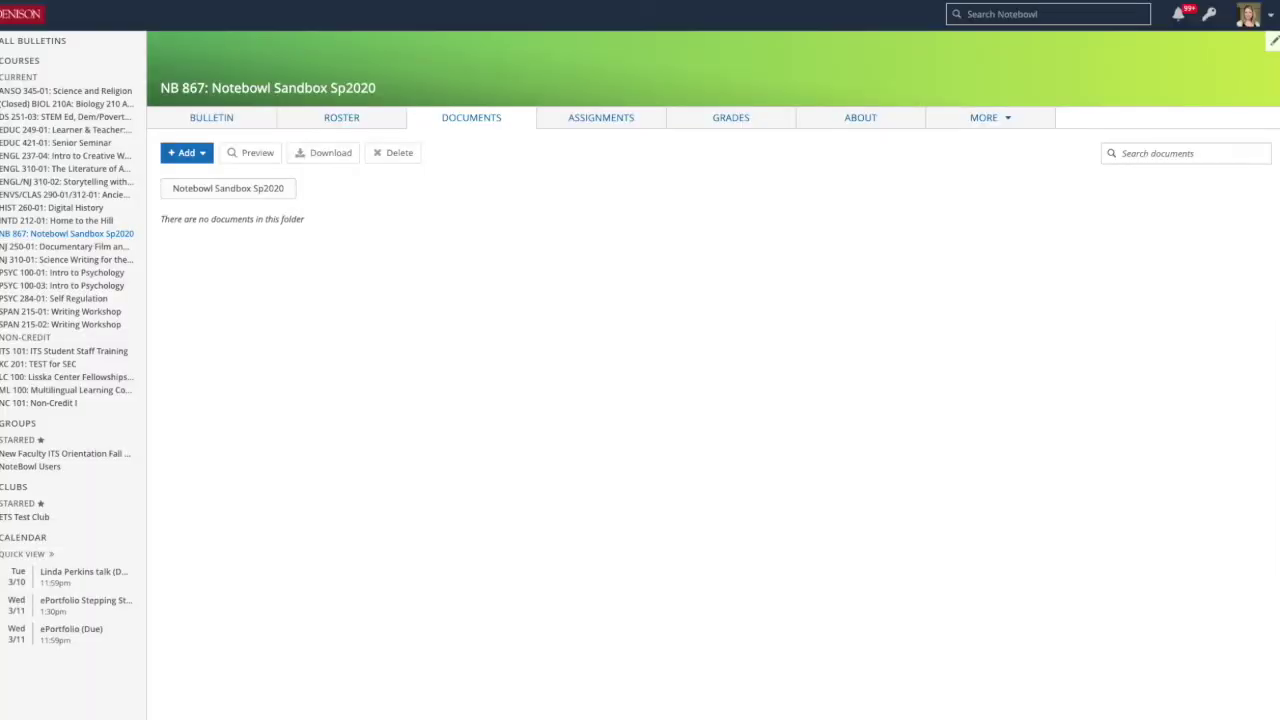
Step: Go to the Notebowl course's Documents page and review the Add choices: File, Link, Folder
click(218, 120)
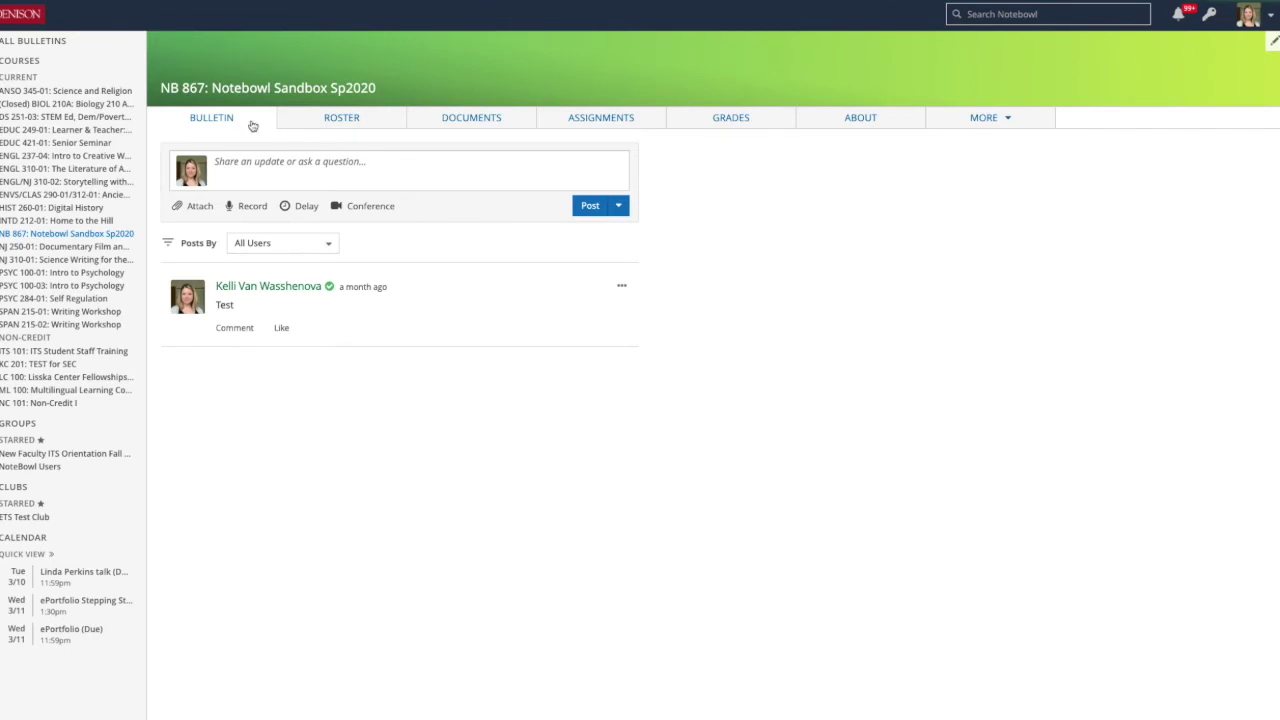
click(470, 119)
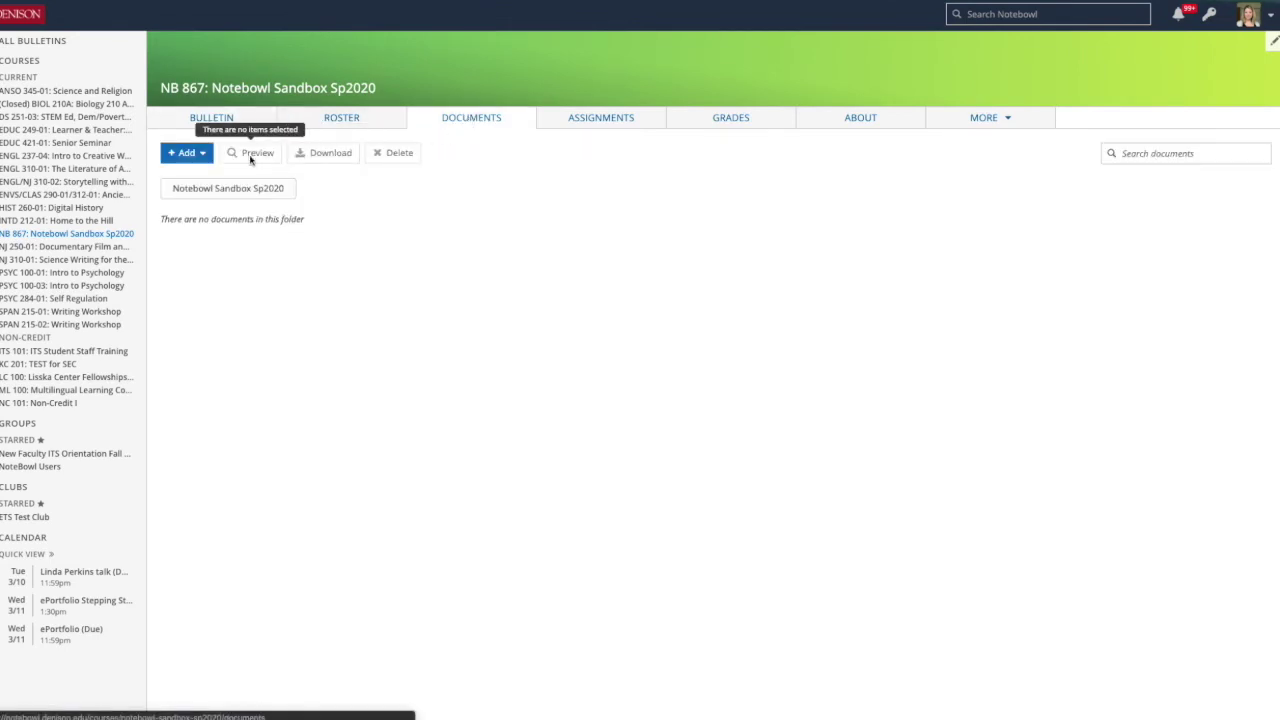
click(196, 156)
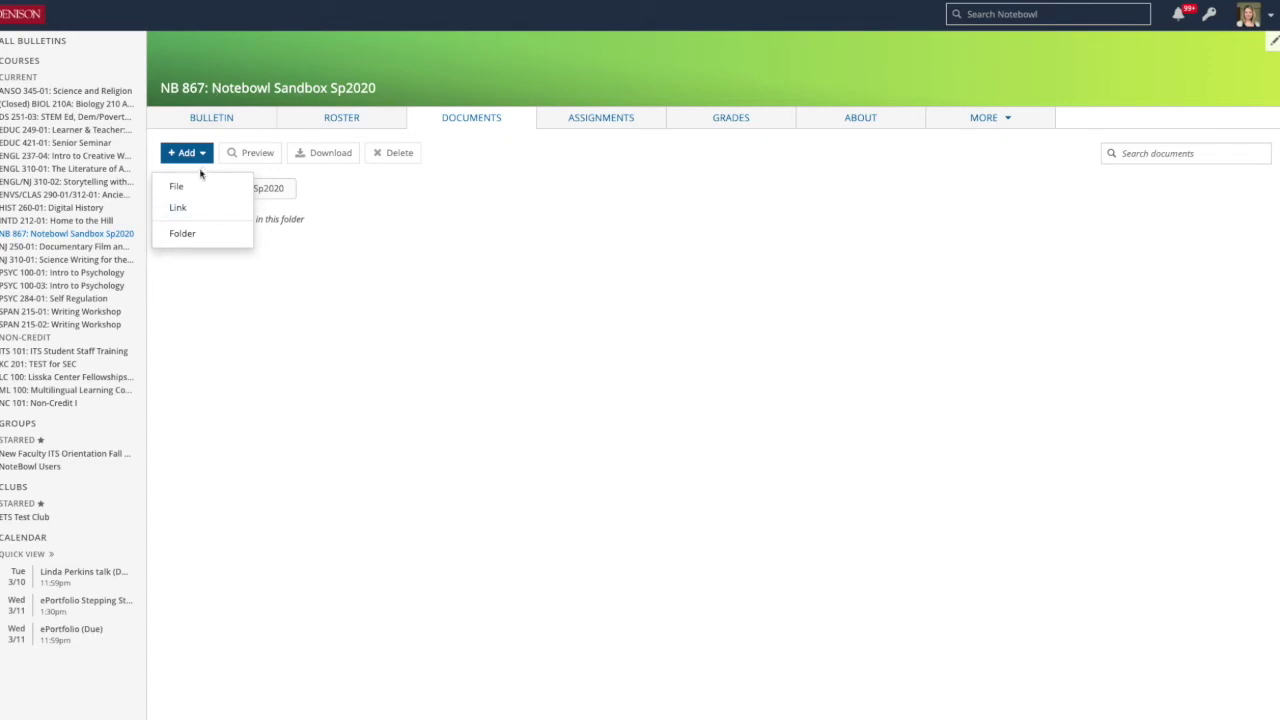
click(414, 208)
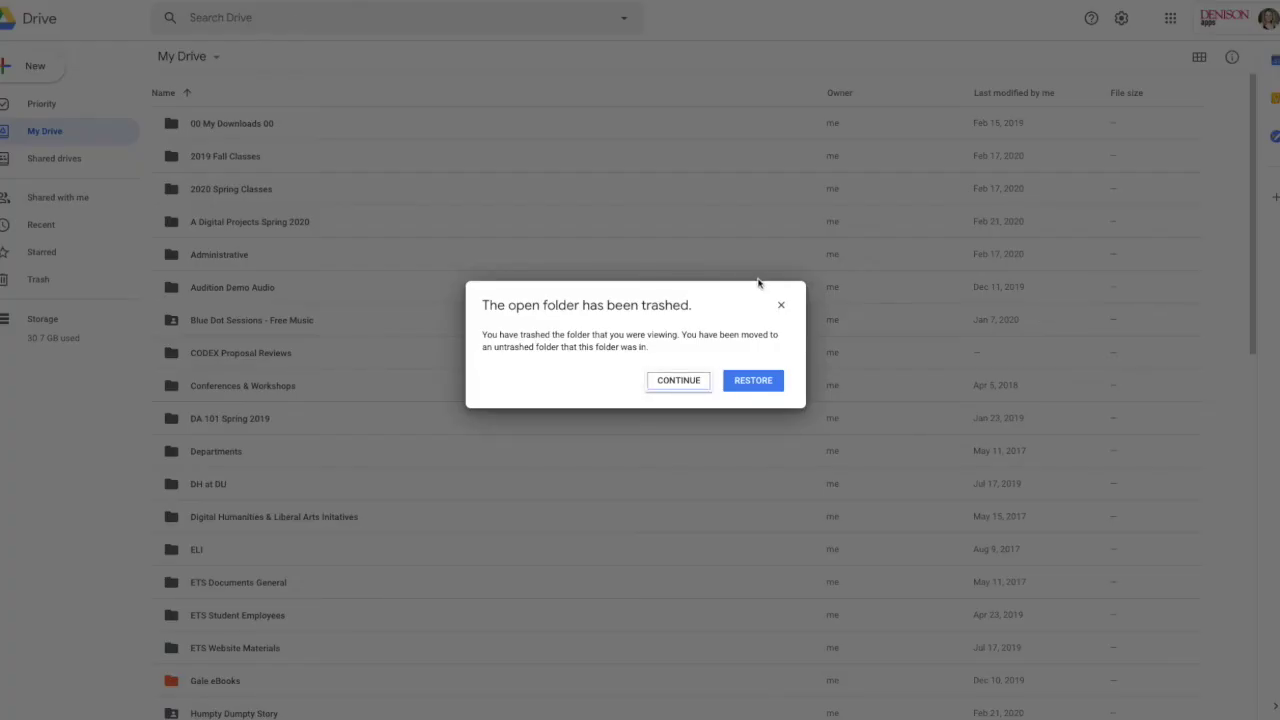
Step: Back in the Drive course folder, open the sharing settings for Demo Doc.docx
click(783, 306)
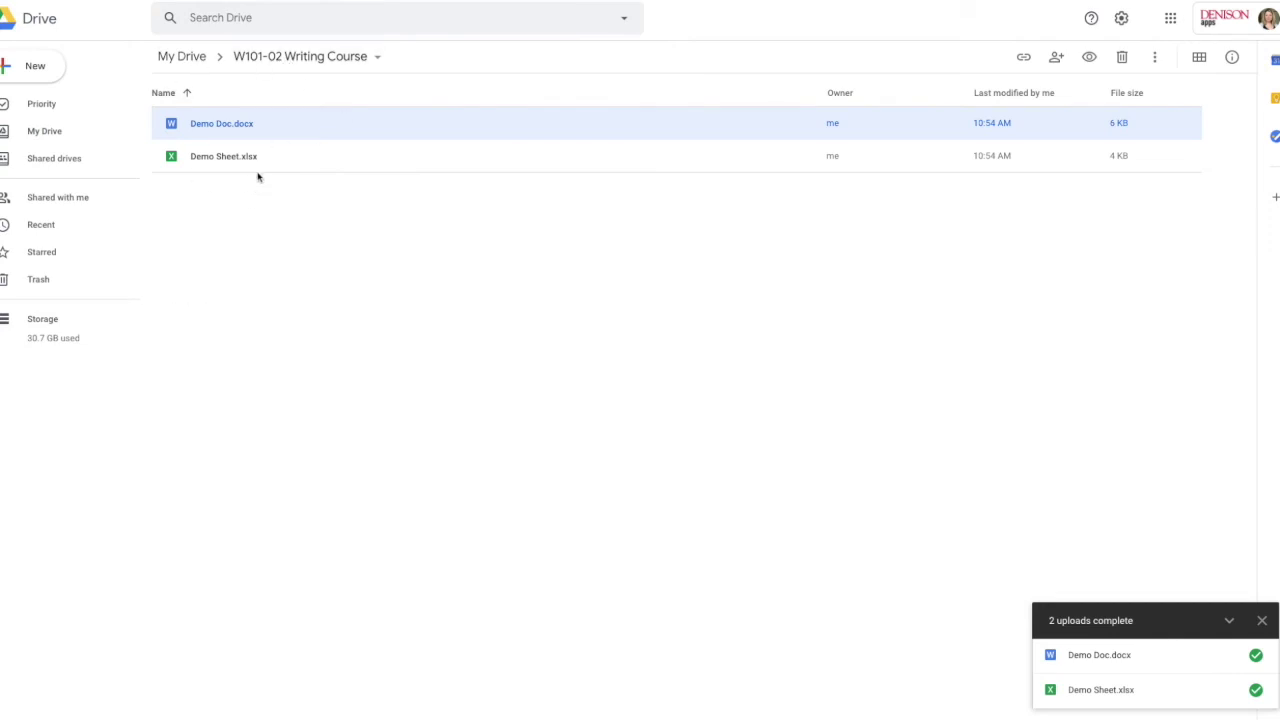
click(288, 156)
click(290, 126)
right_click(339, 129)
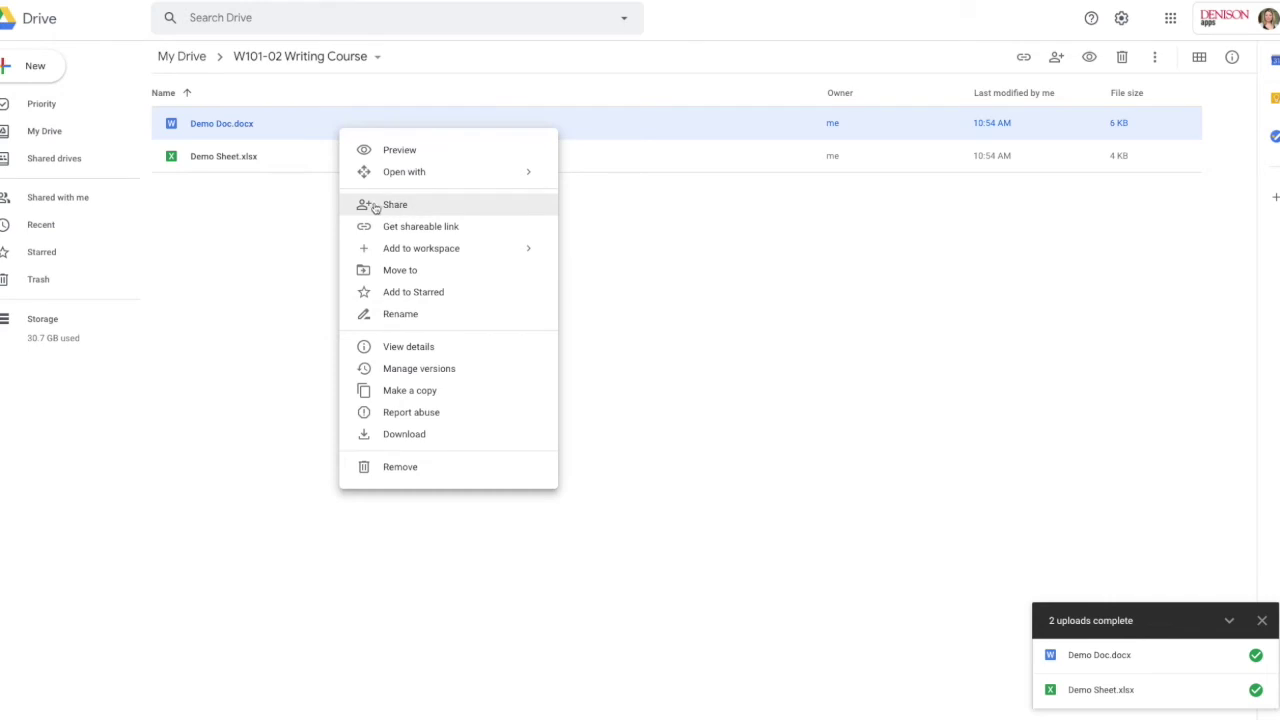
click(845, 228)
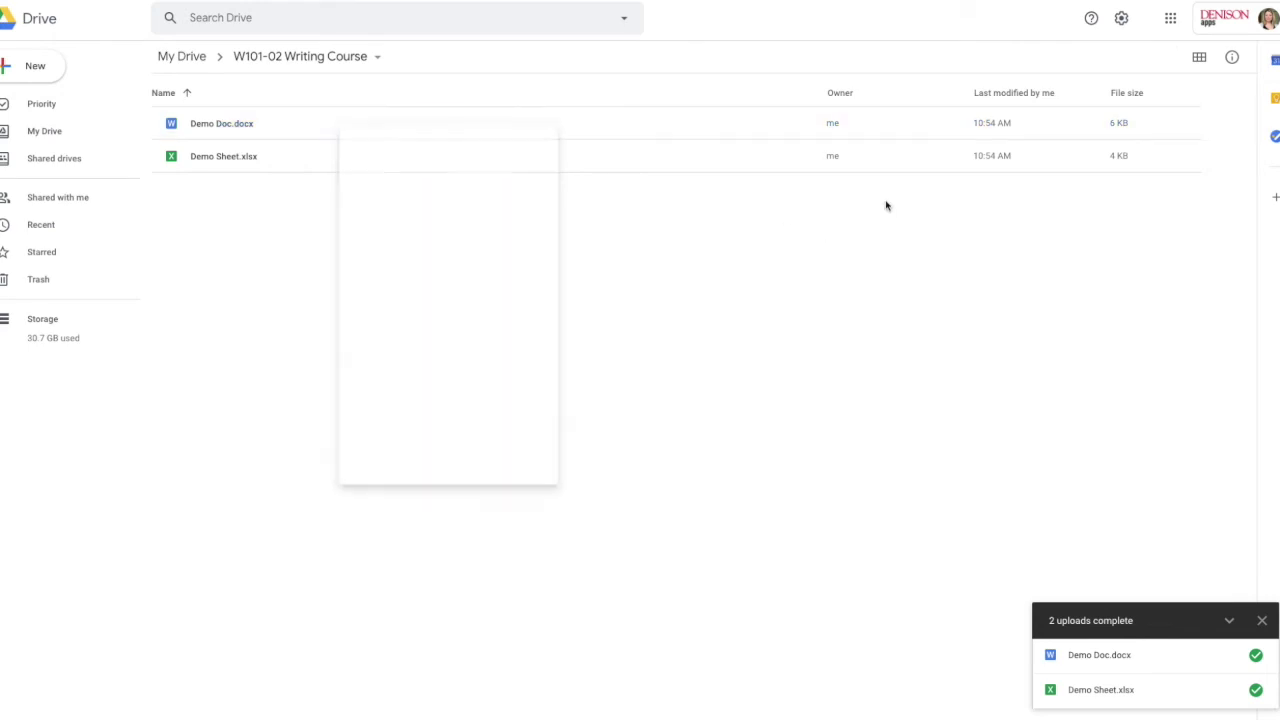
click(593, 115)
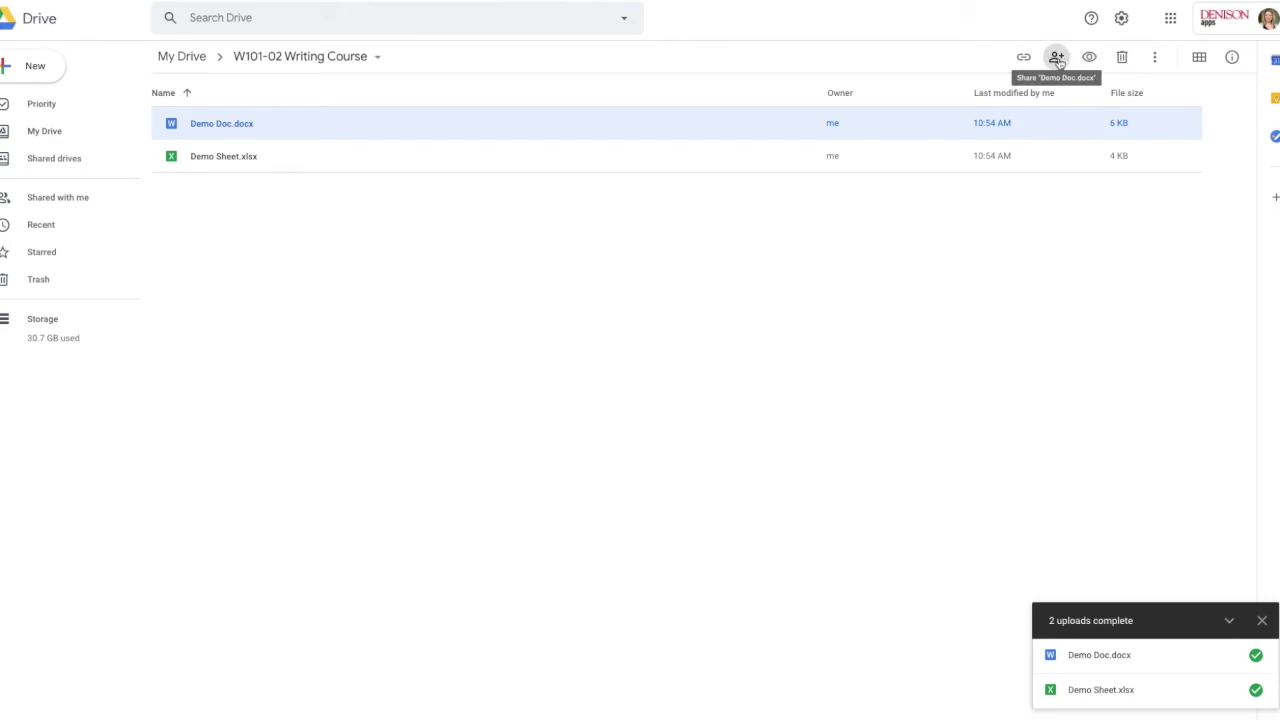
right_click(407, 130)
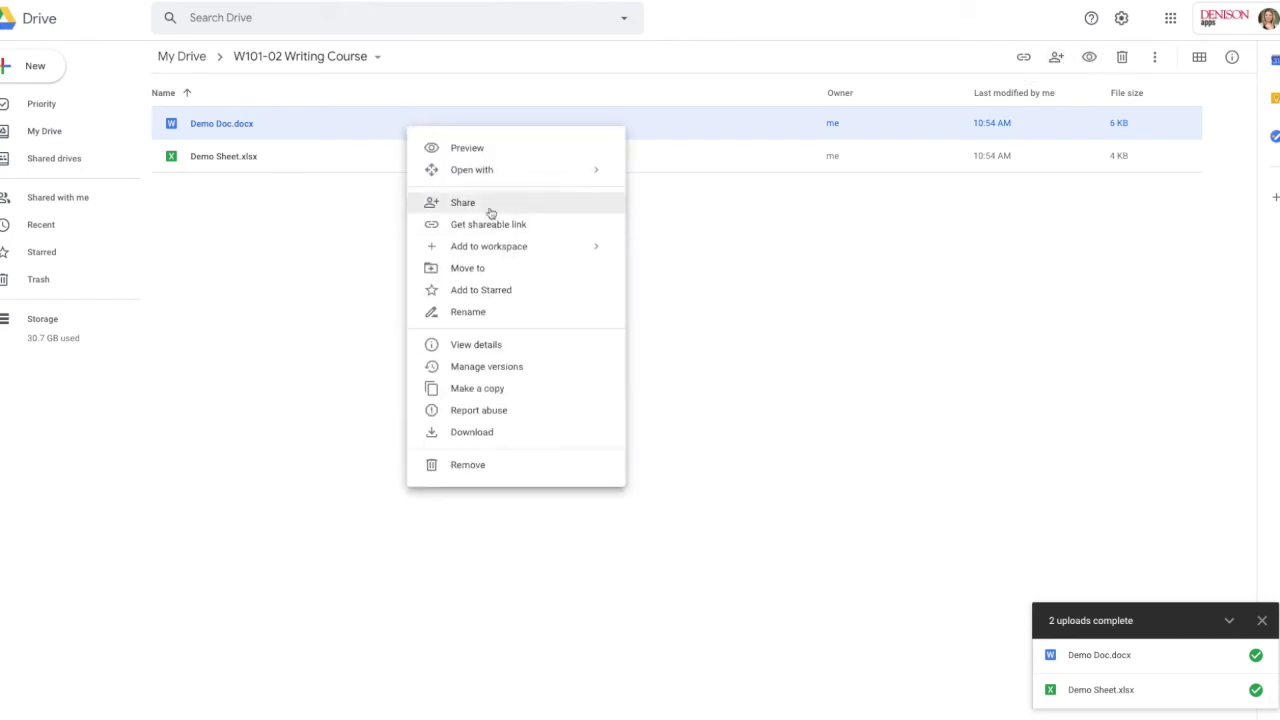
click(489, 210)
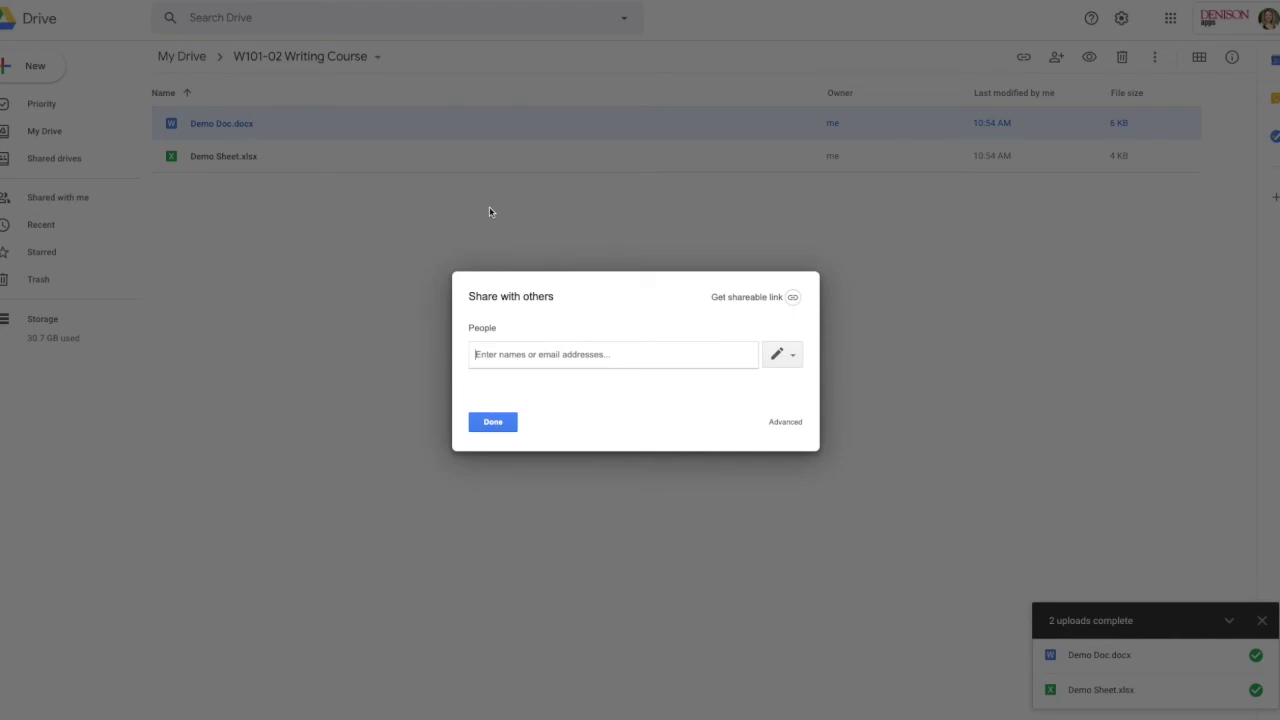
Step: Turn on link sharing for Demo Doc.docx and copy its link
click(548, 357)
click(790, 362)
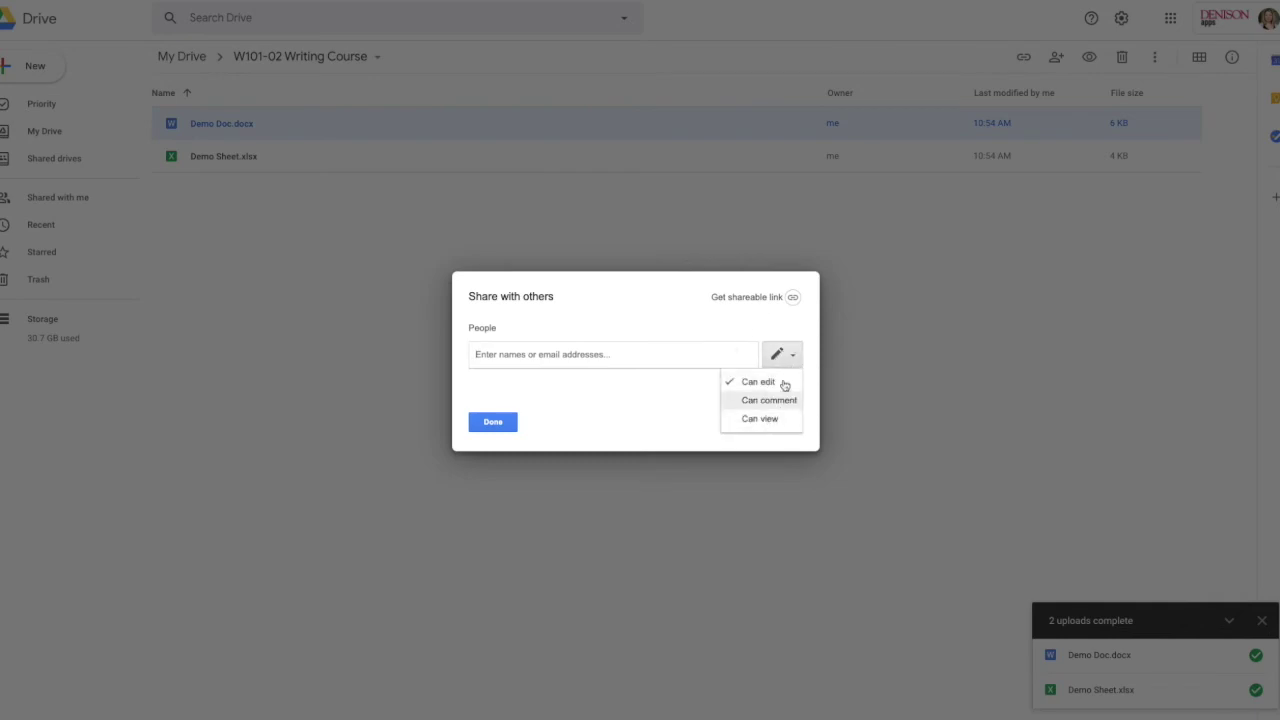
click(790, 362)
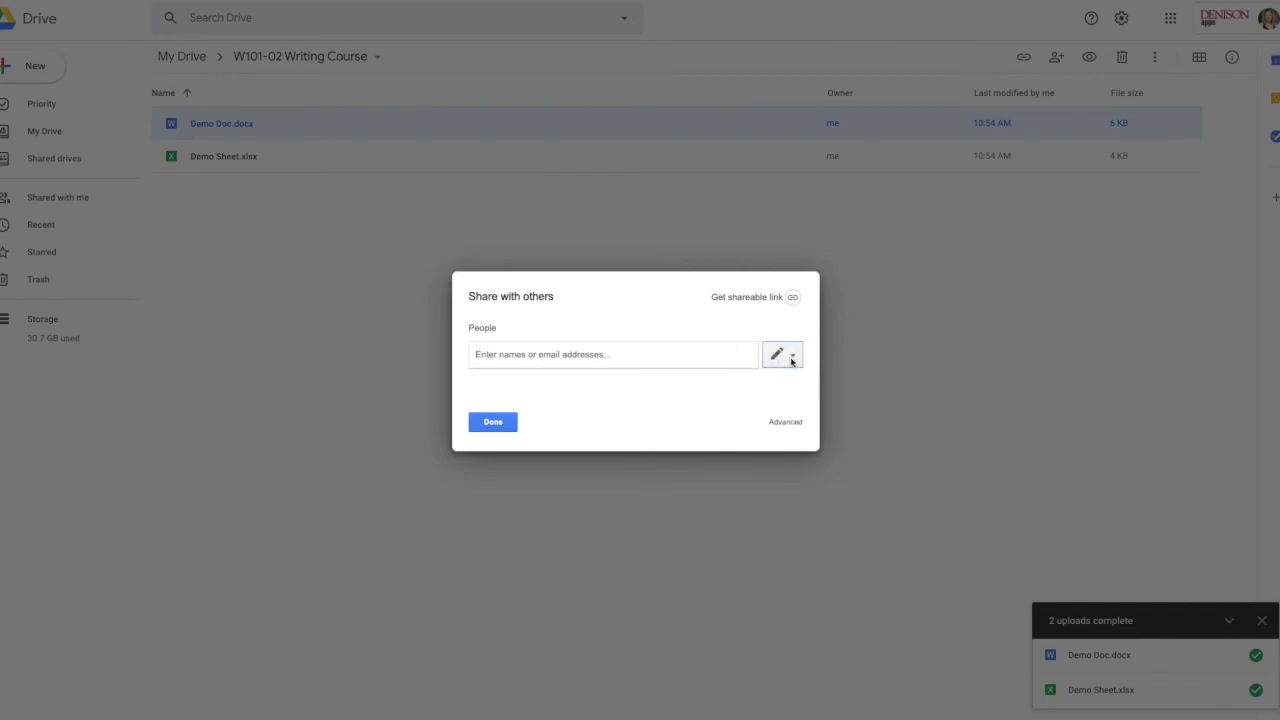
click(733, 297)
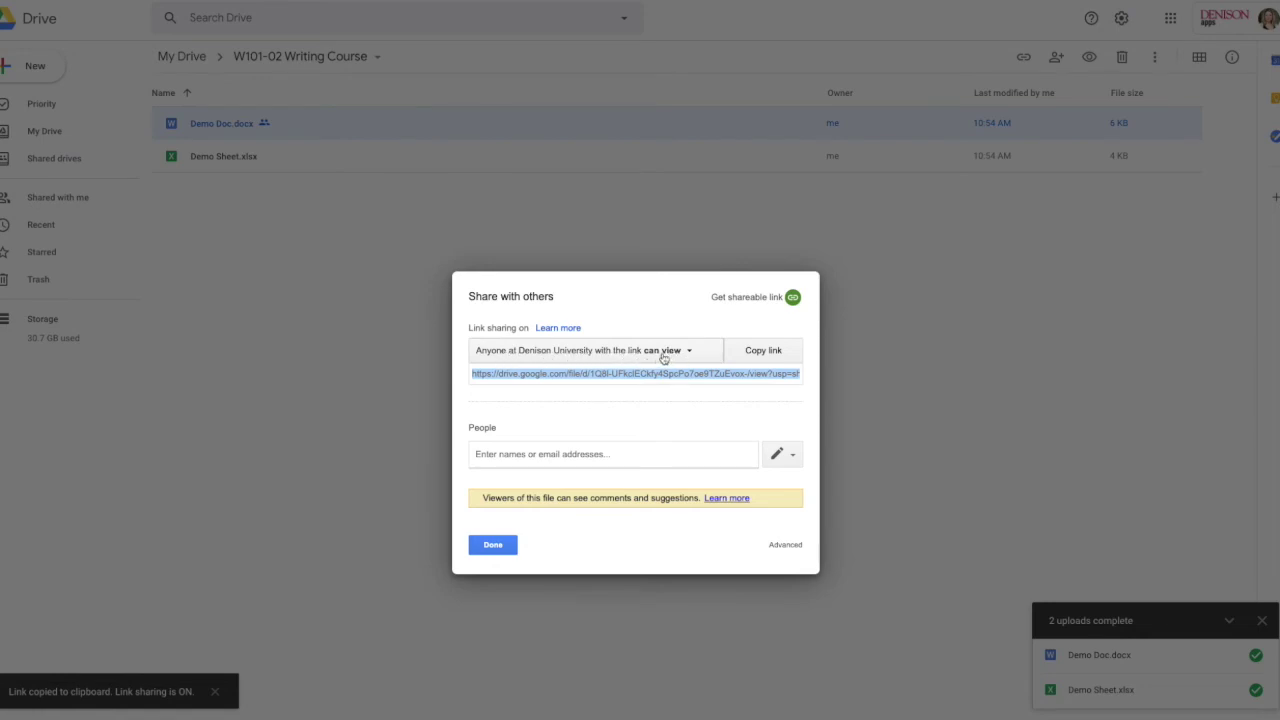
click(773, 354)
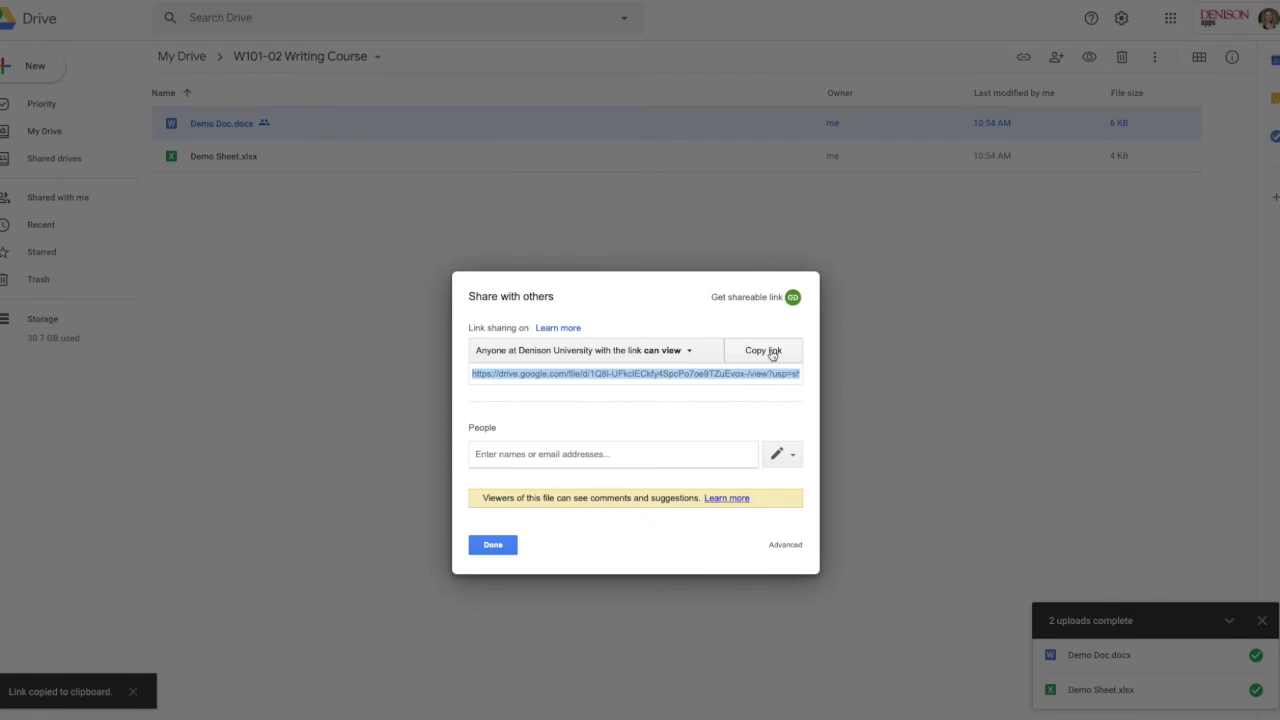
click(765, 354)
Step: Keep the link view-only for anyone at Denison, copy it again and close sharing
click(688, 351)
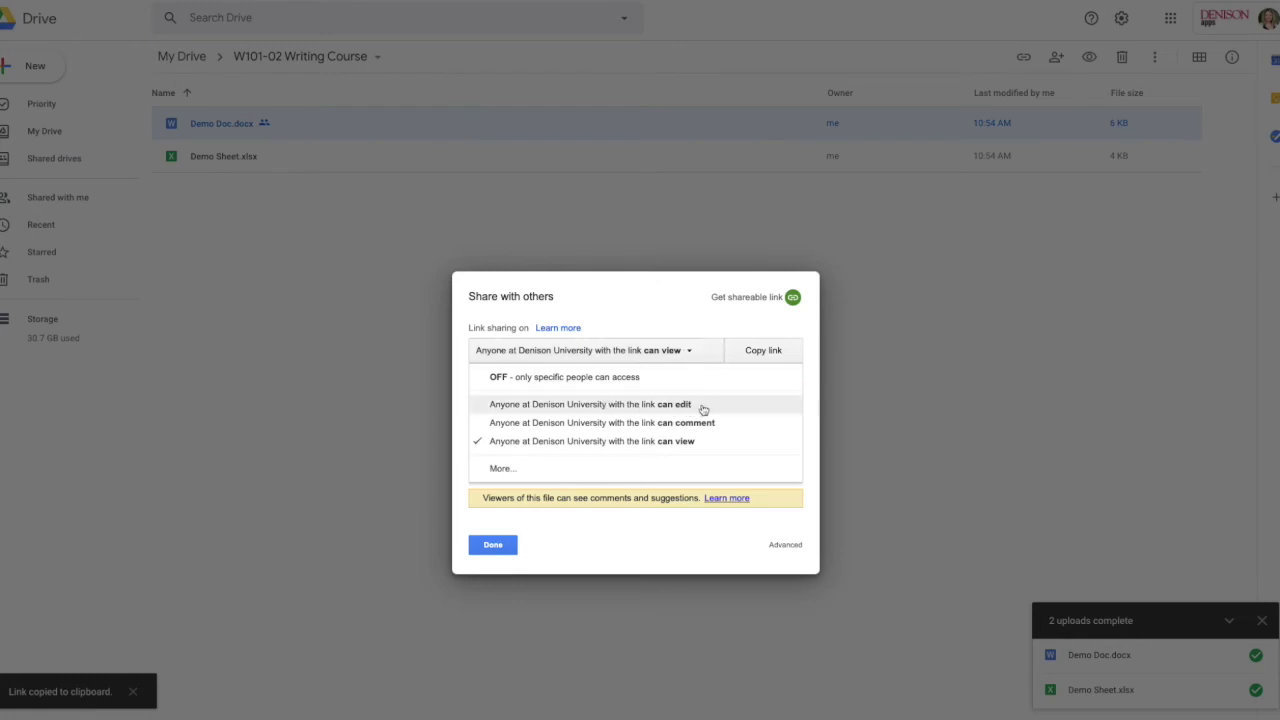
click(753, 353)
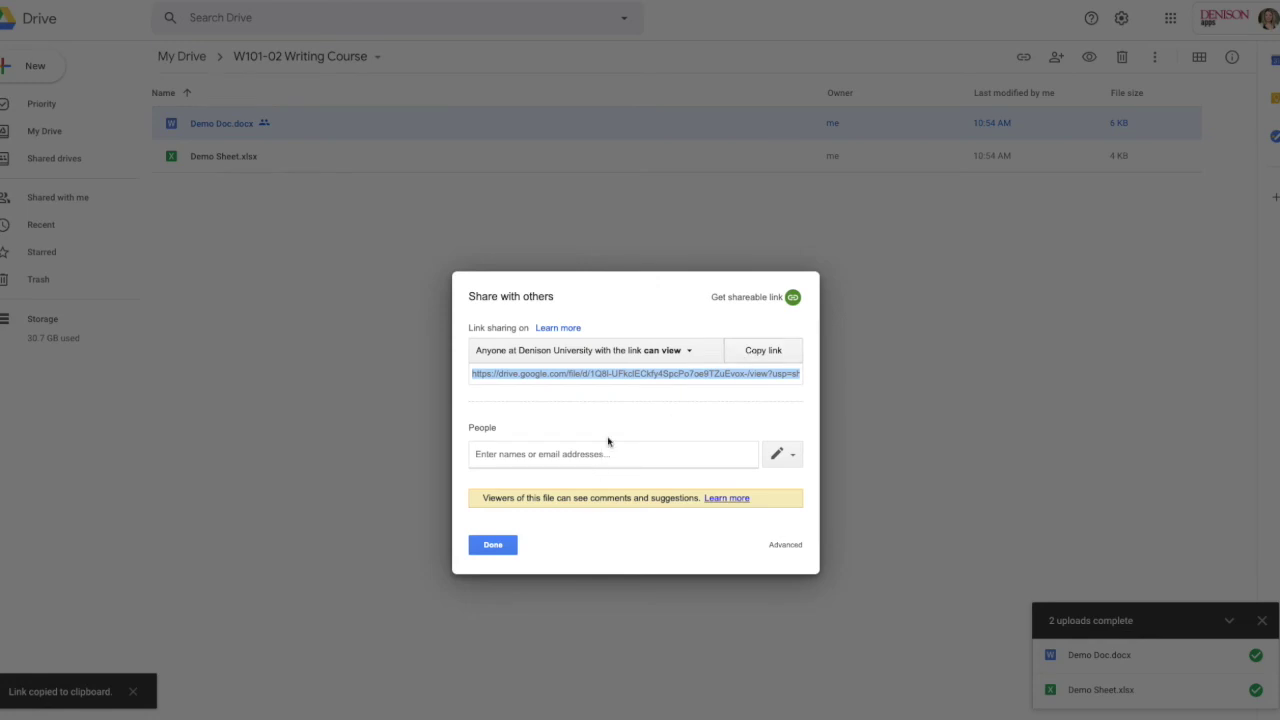
click(676, 353)
click(725, 325)
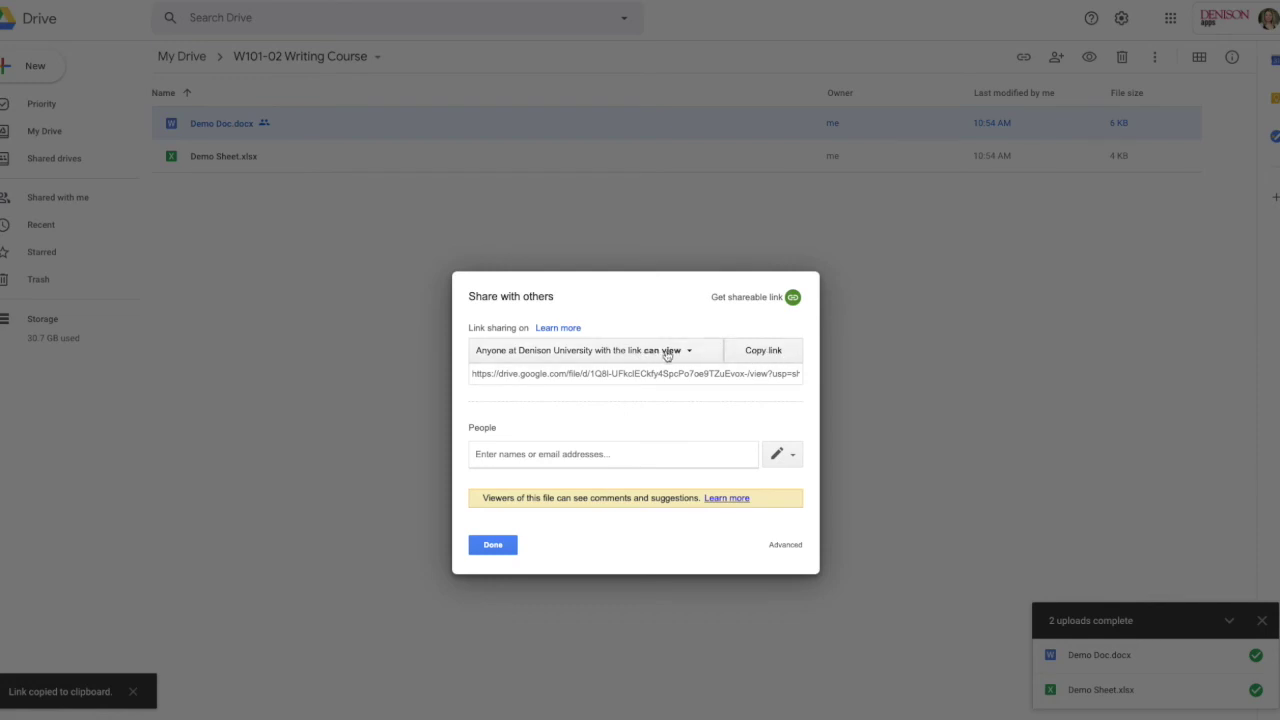
click(771, 352)
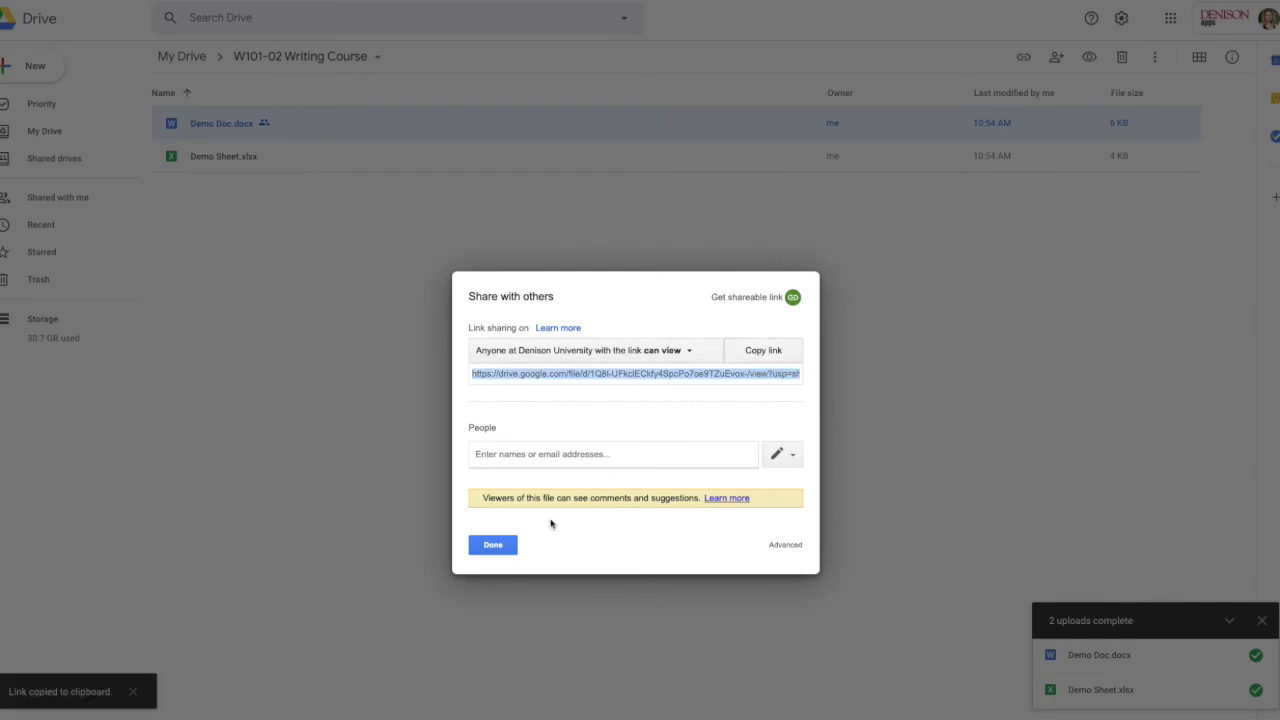
click(491, 546)
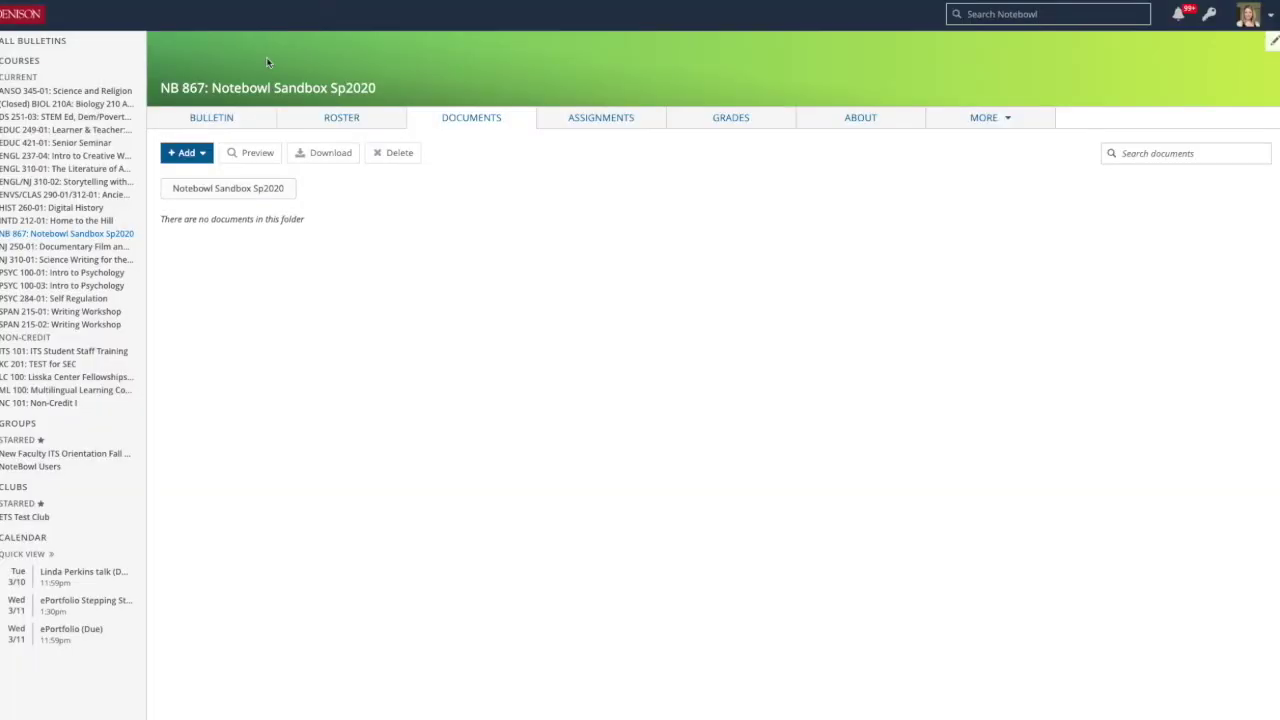
click(188, 155)
Step: Add a Public external link titled 'Demo Doc' using the pasted Drive URL
click(177, 207)
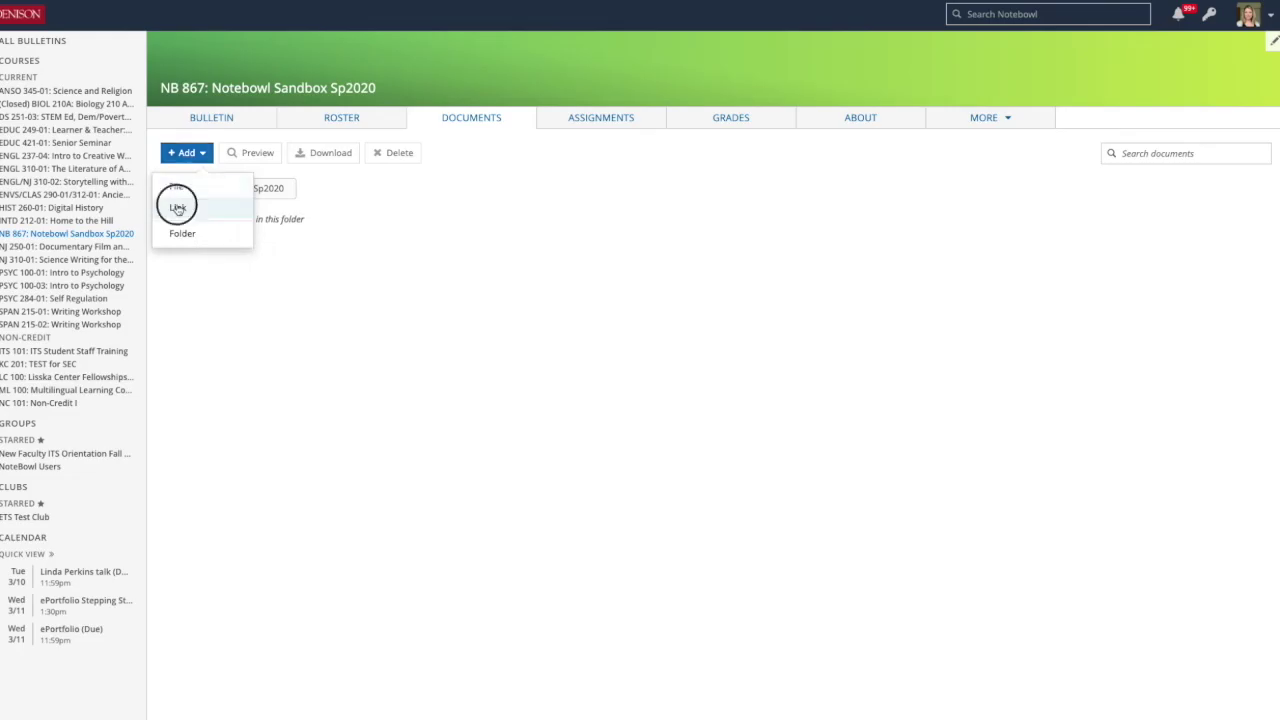
click(562, 68)
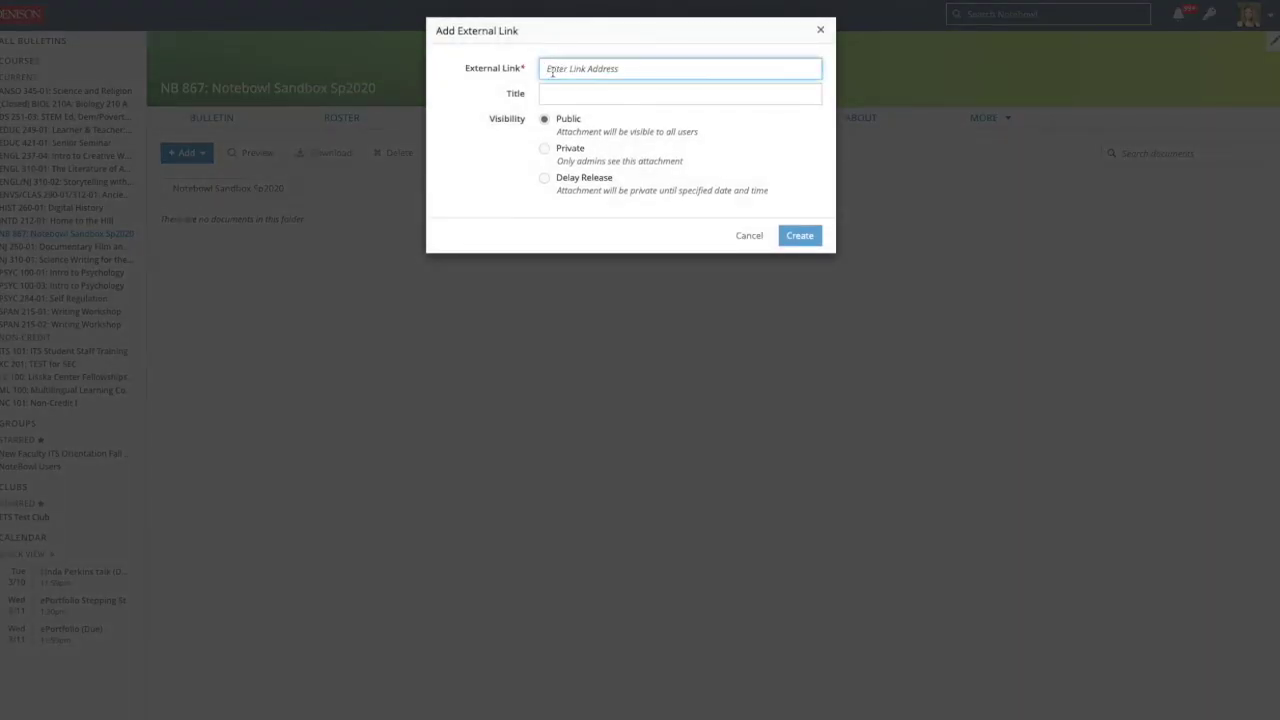
key(ctrl+v)
click(549, 94)
text(Demo)
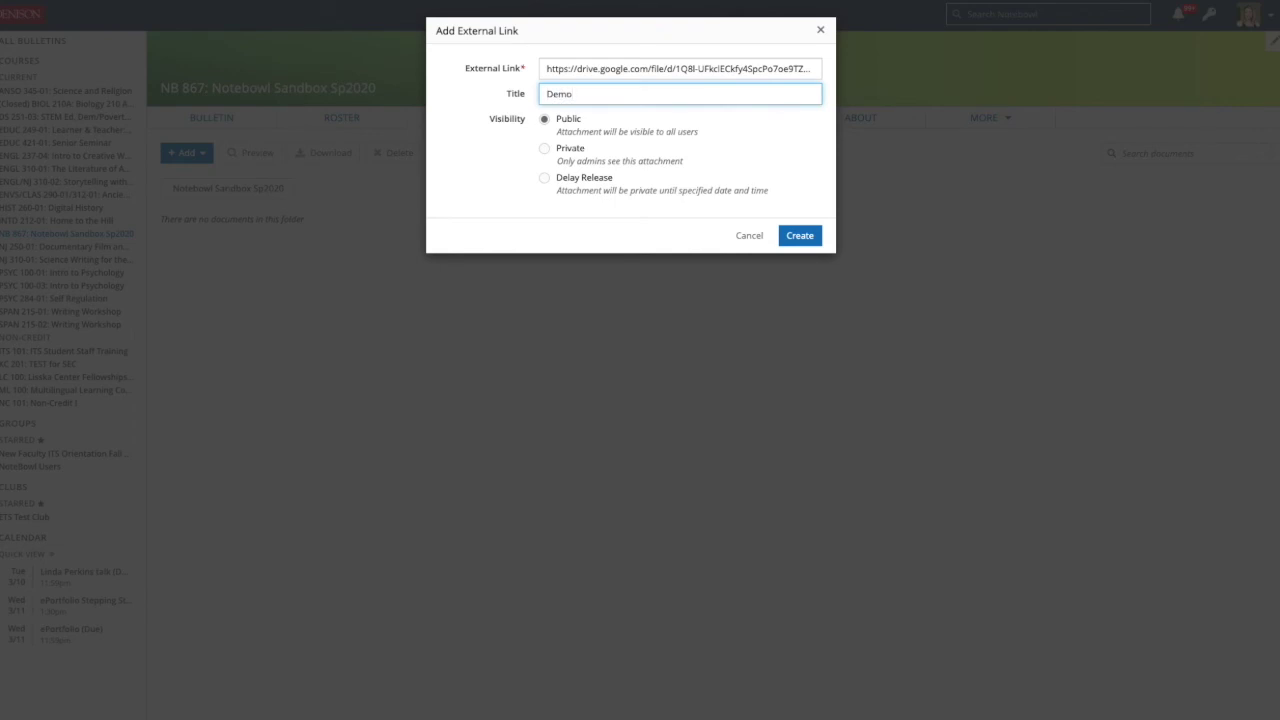
click(610, 94)
text(Doc)
click(544, 149)
click(546, 178)
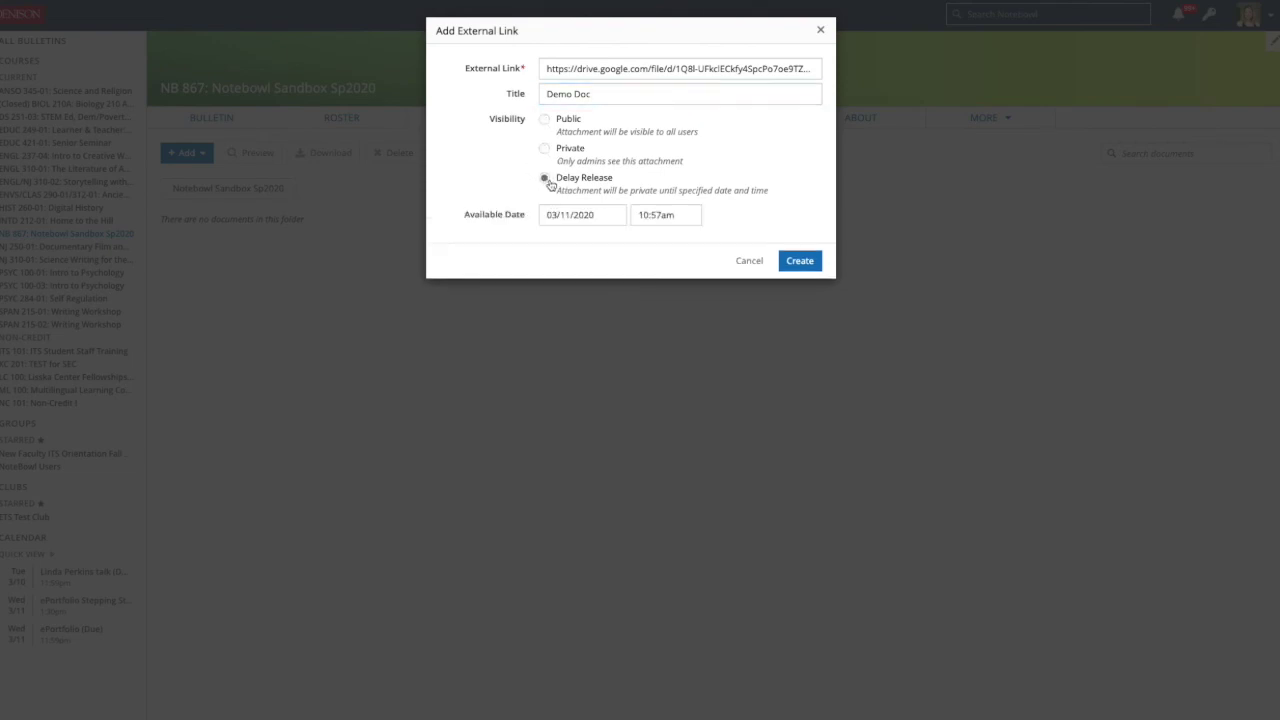
click(544, 121)
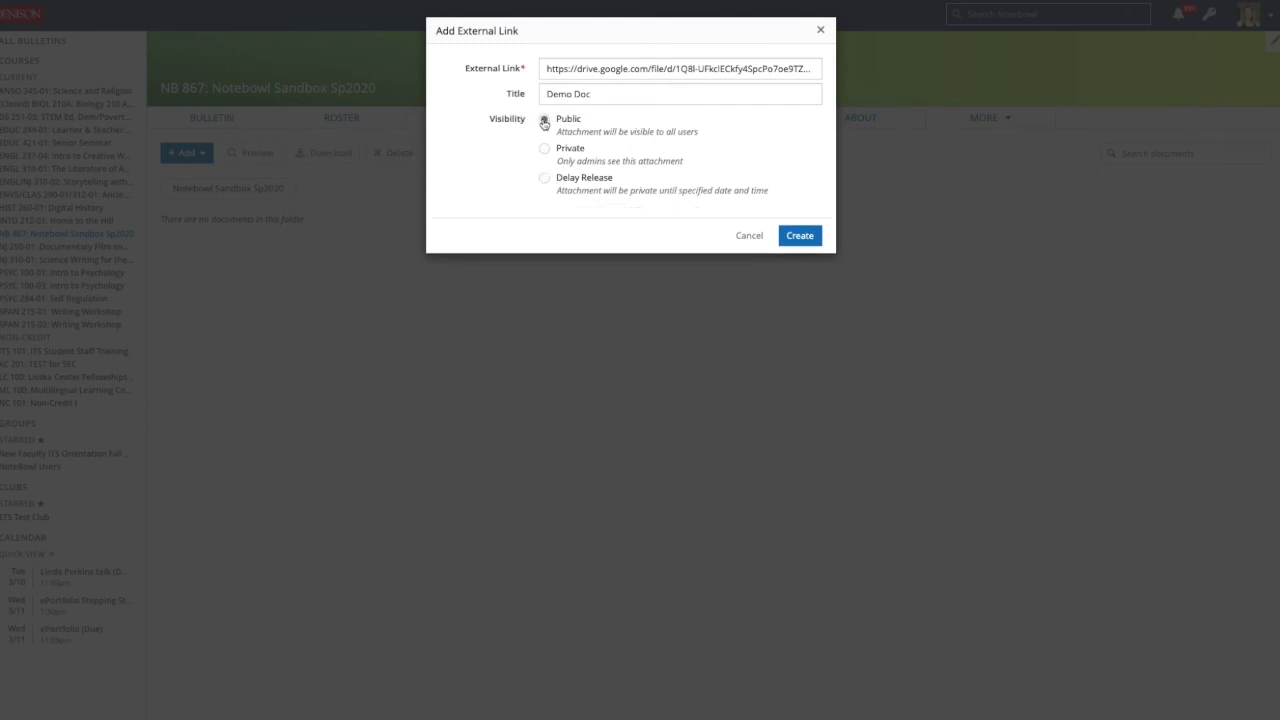
click(799, 237)
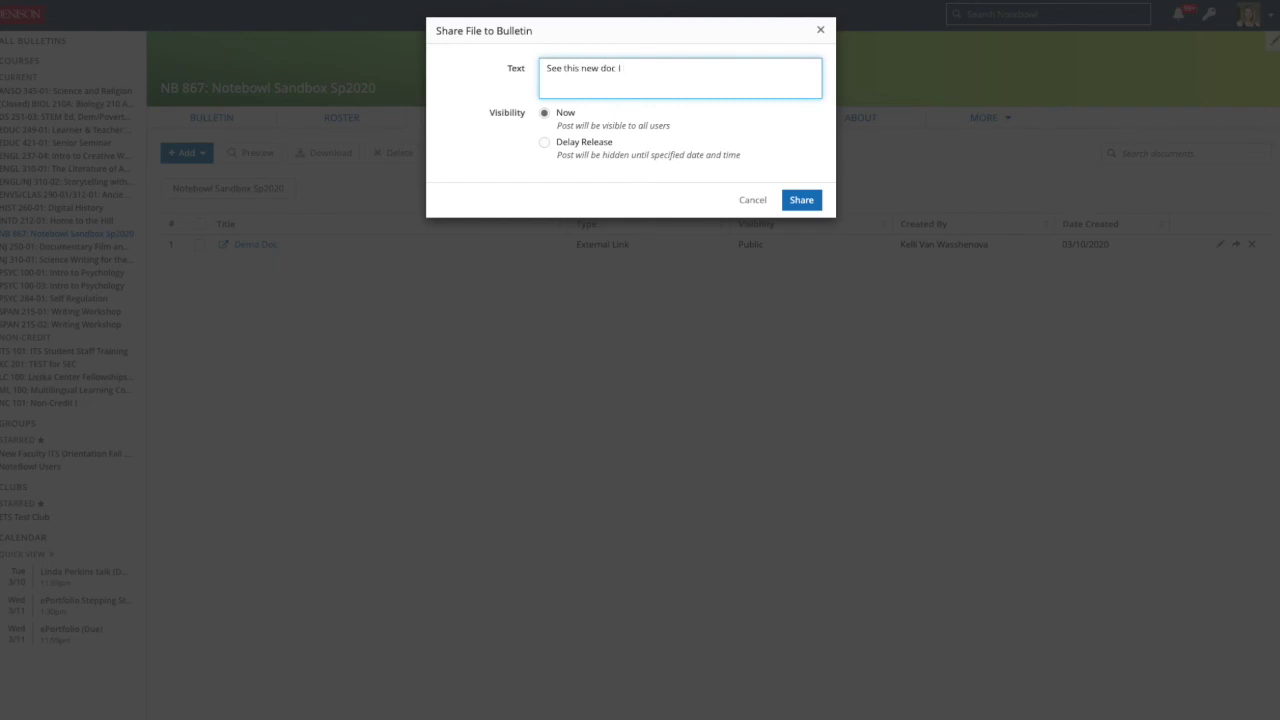
Step: Post 'See this new doc I created.' to the Bulletin with Now visibility
text(ew doc I created.)
click(575, 146)
click(565, 115)
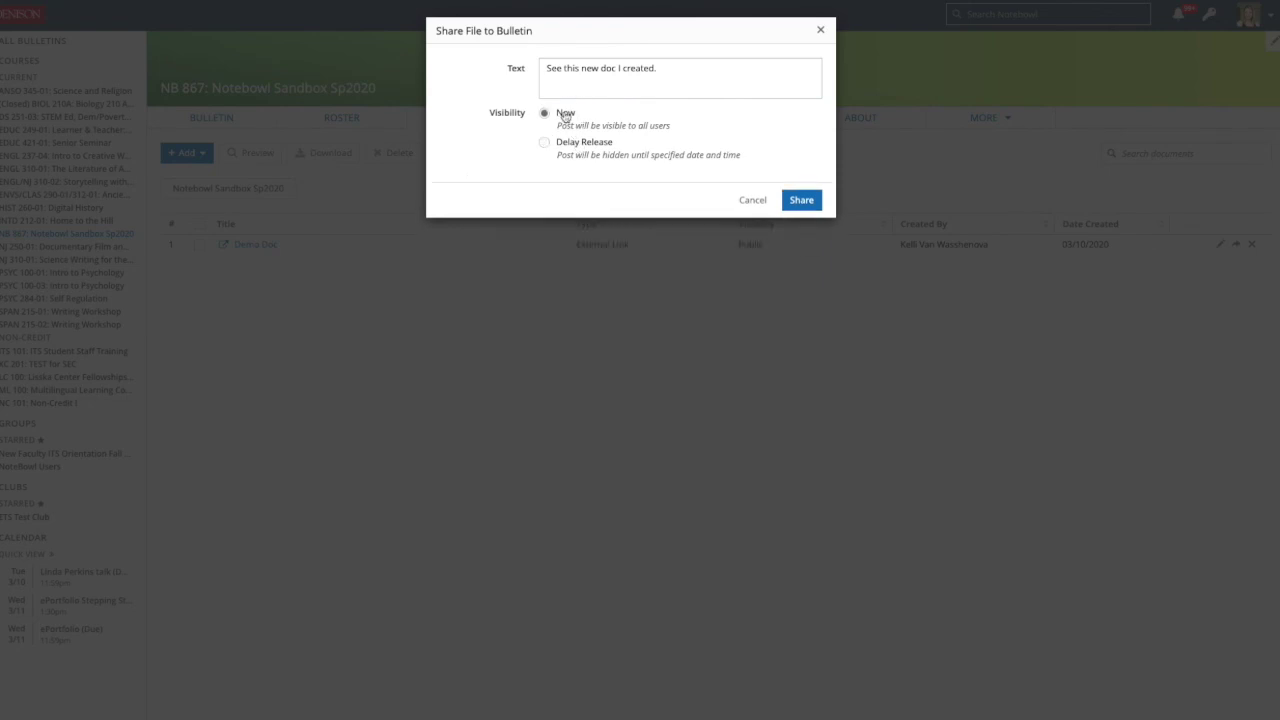
click(803, 201)
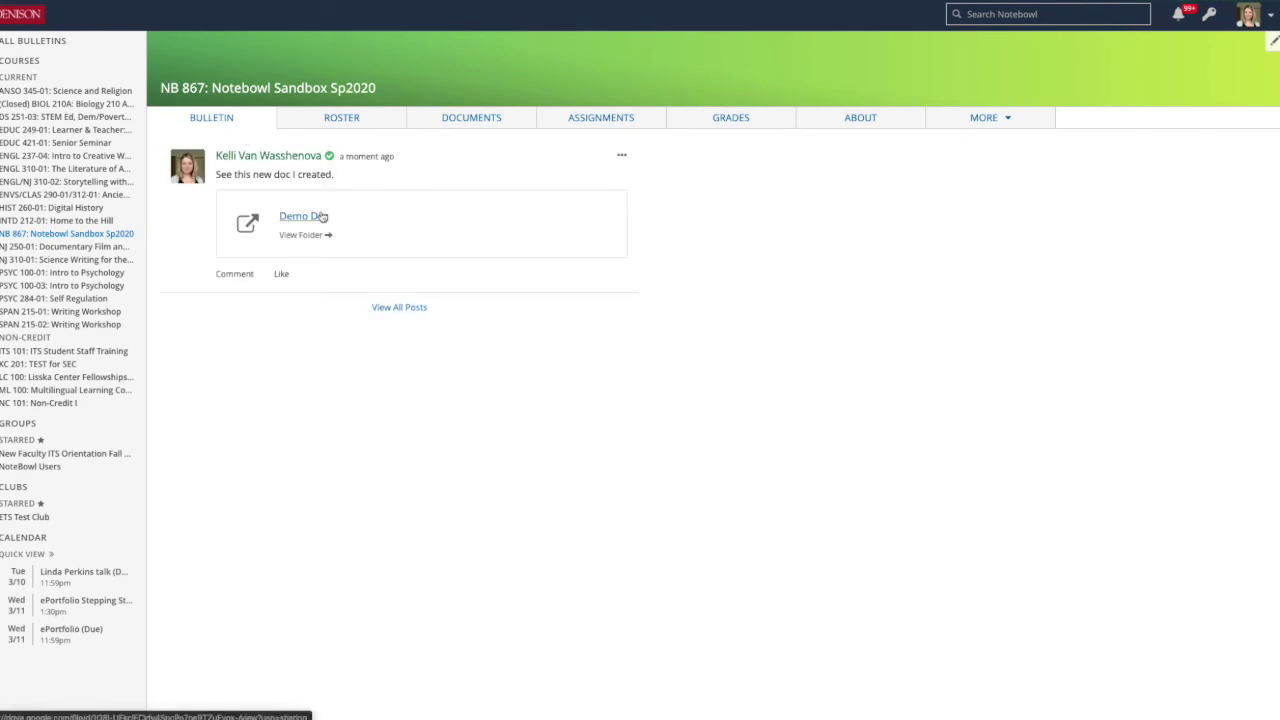
Step: Check that Demo Doc is listed in Documents and the new post appears on the Bulletin
click(467, 119)
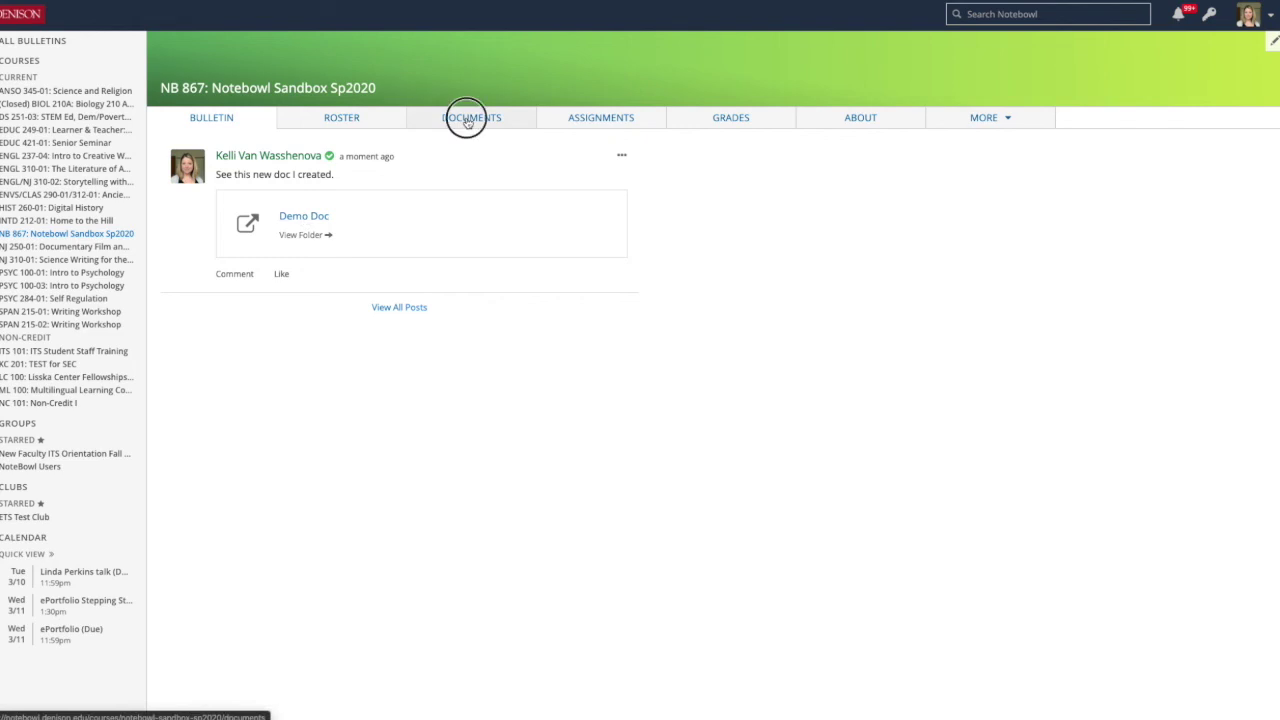
click(212, 120)
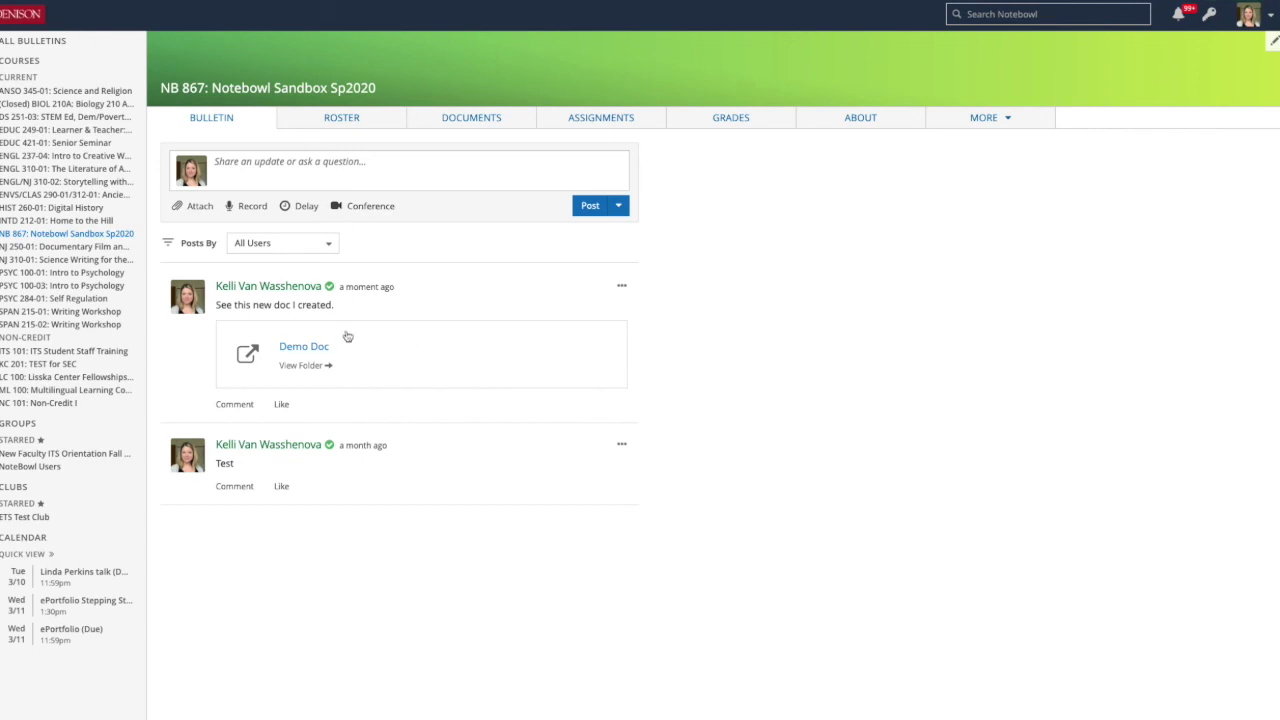
click(452, 124)
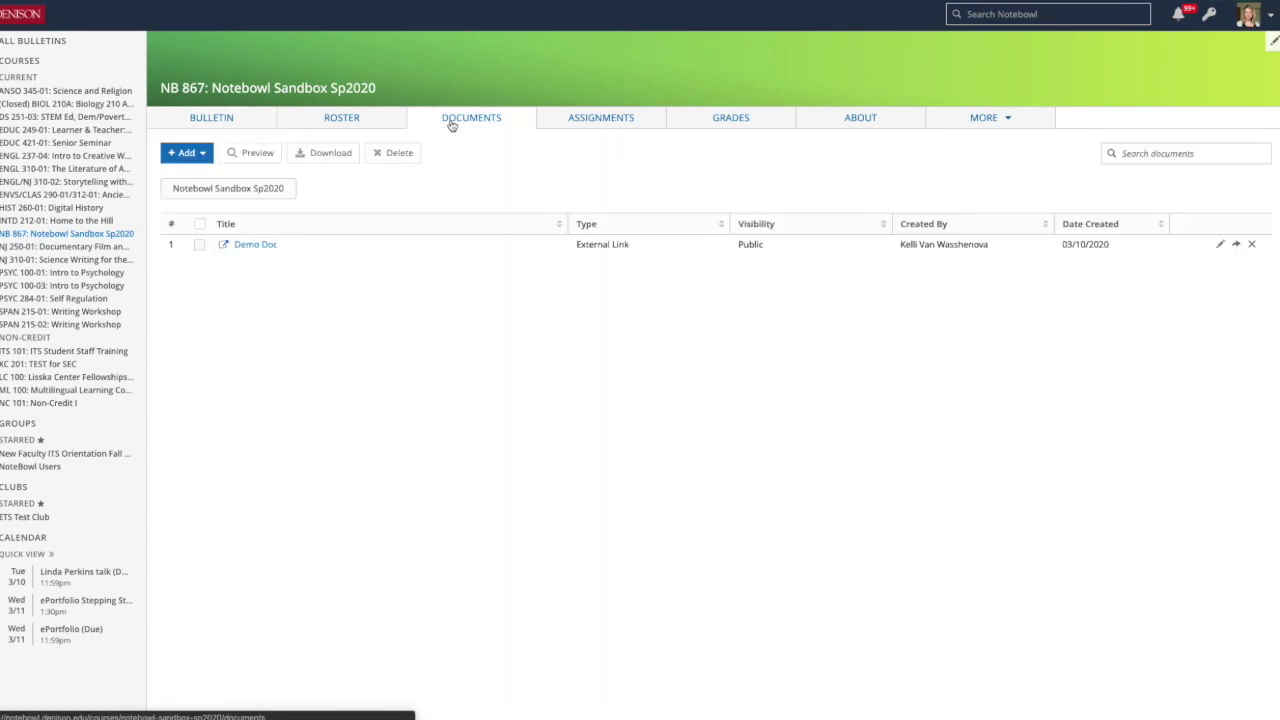